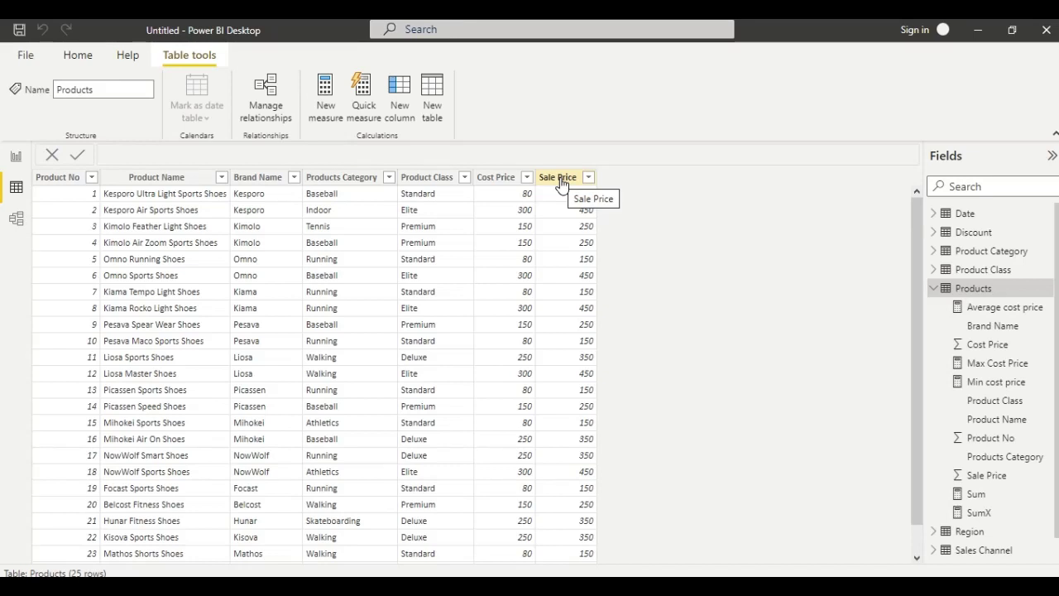
Add a calculated column named AND to the Products table and begin its formula with the AND function.
click(559, 179)
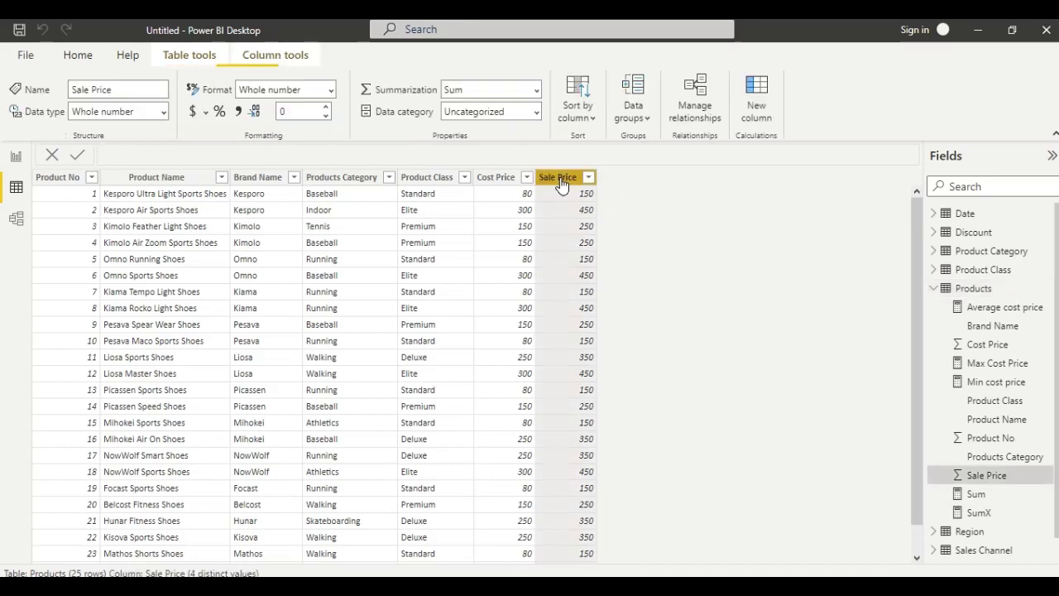
right_click(560, 183)
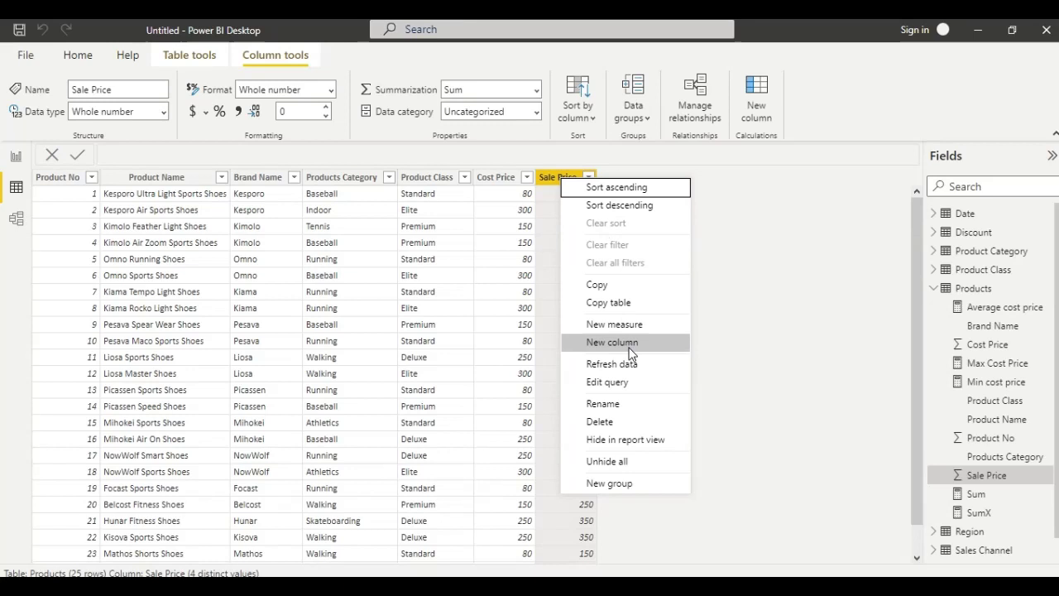
key(Escape)
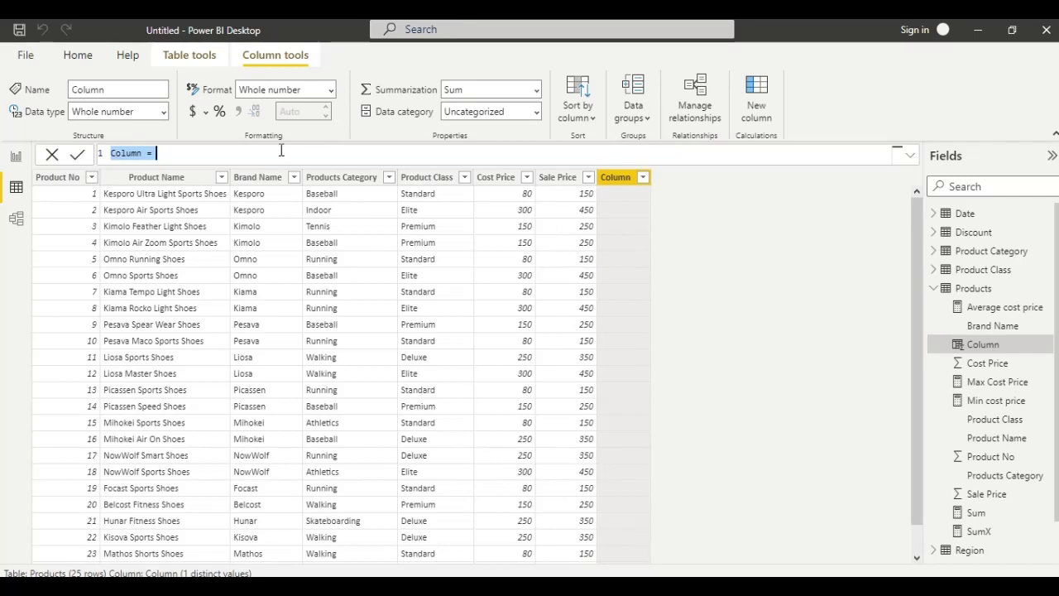
key(BackSpace)
text(A)
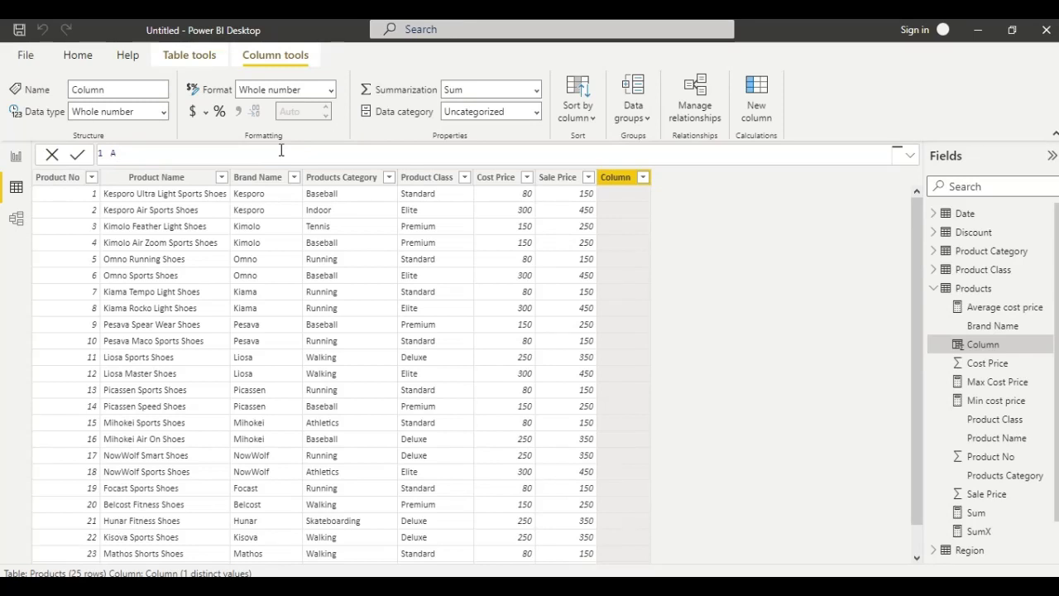
text(ND = AND()
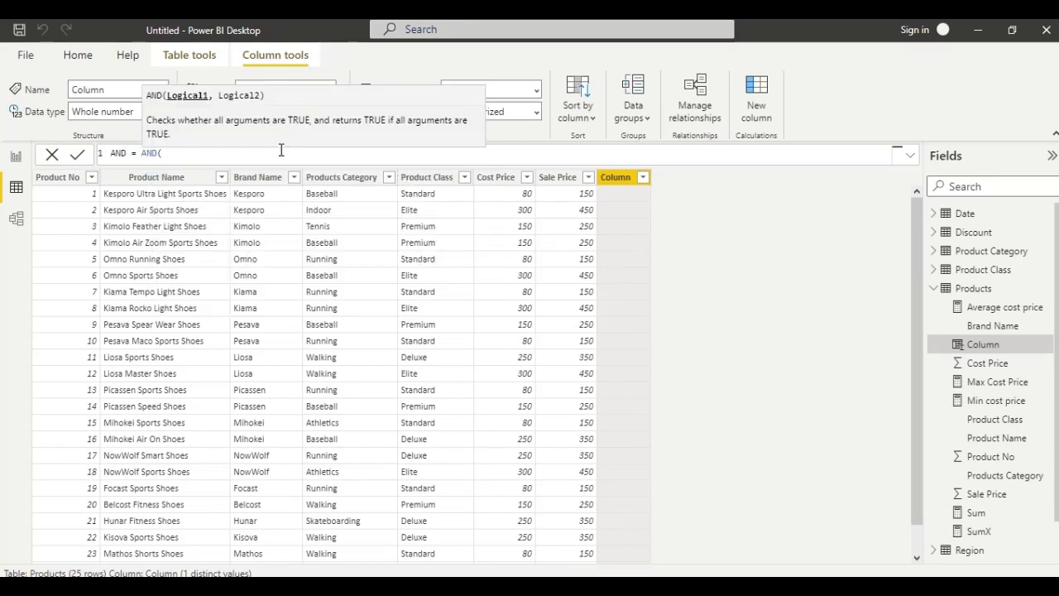
Enter 'Products'[Cost Price]>150 as the first condition of the AND function.
text(')
key(Down)
key(Down)
key(Down)
key(Tab)
text(>150,)
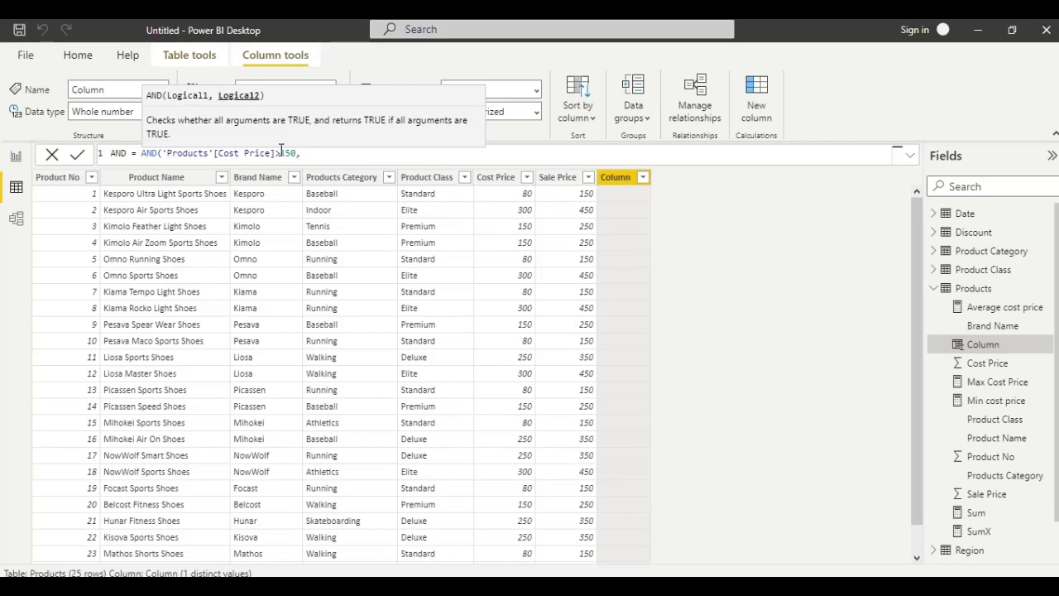
Enter 'Products'[Sale Price]>150 as the second condition of the AND function and commit the formula.
text(')
key(Down)
key(Down)
key(Down)
key(Down)
key(Down)
key(Down)
key(Down)
key(Down)
key(Down)
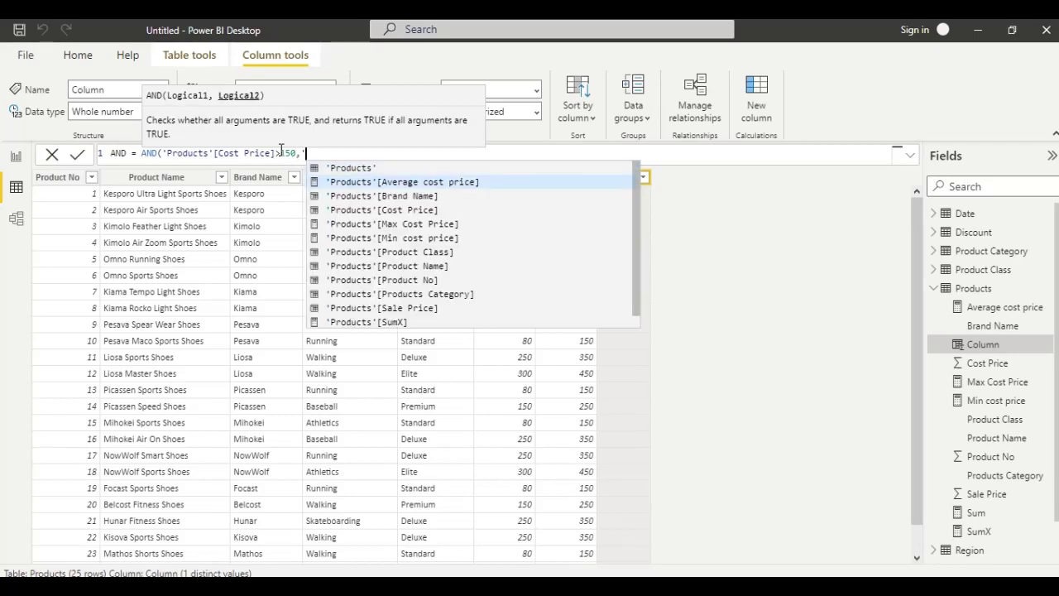
key(Down)
key(Tab)
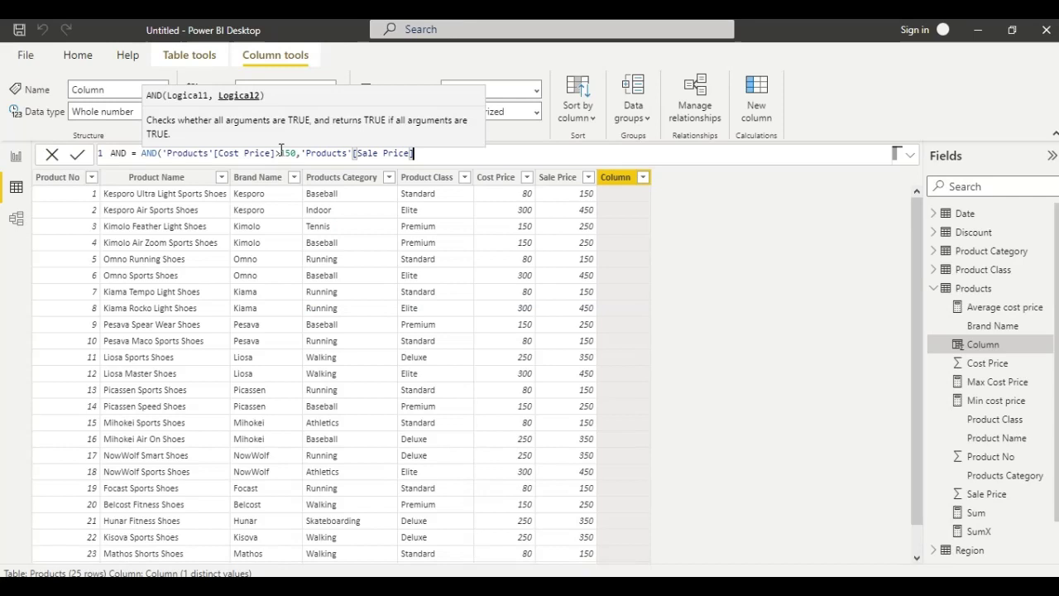
text(>150))
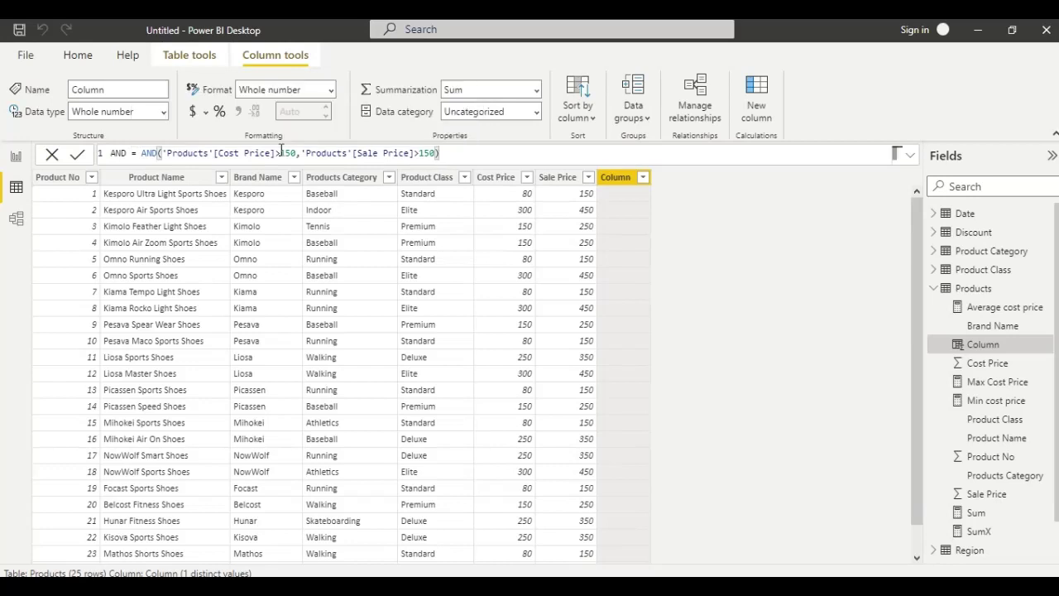
key(Return)
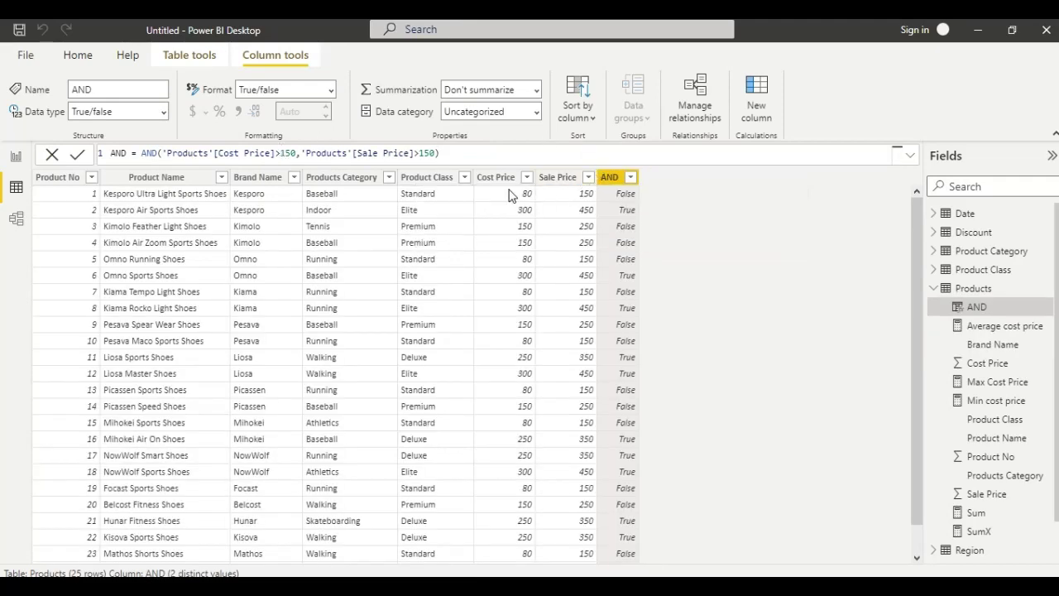
Add another calculated column named OR to the Products table and begin its formula with the OR function.
right_click(610, 179)
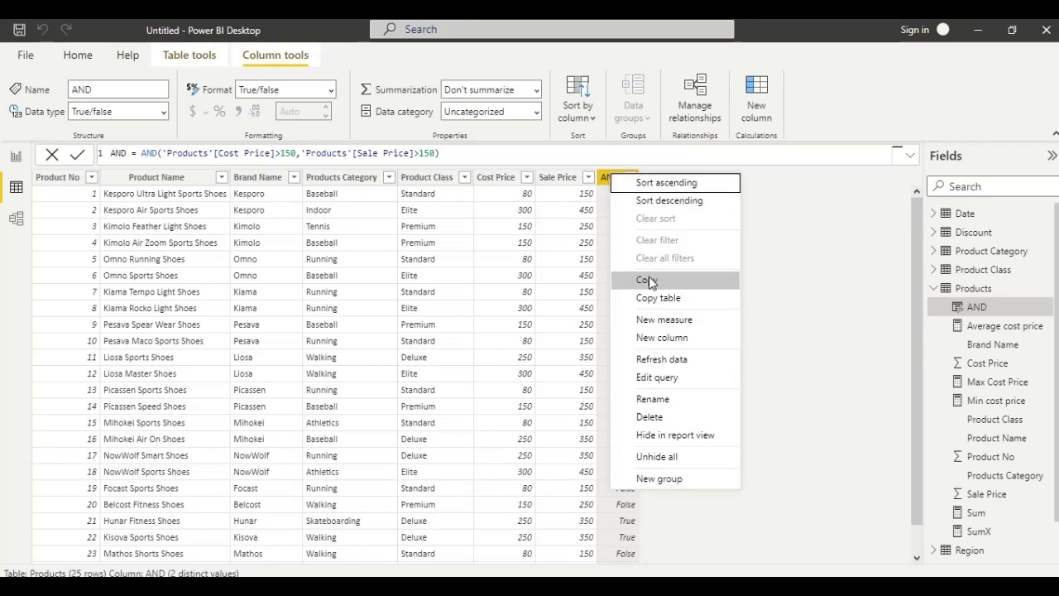
key(Escape)
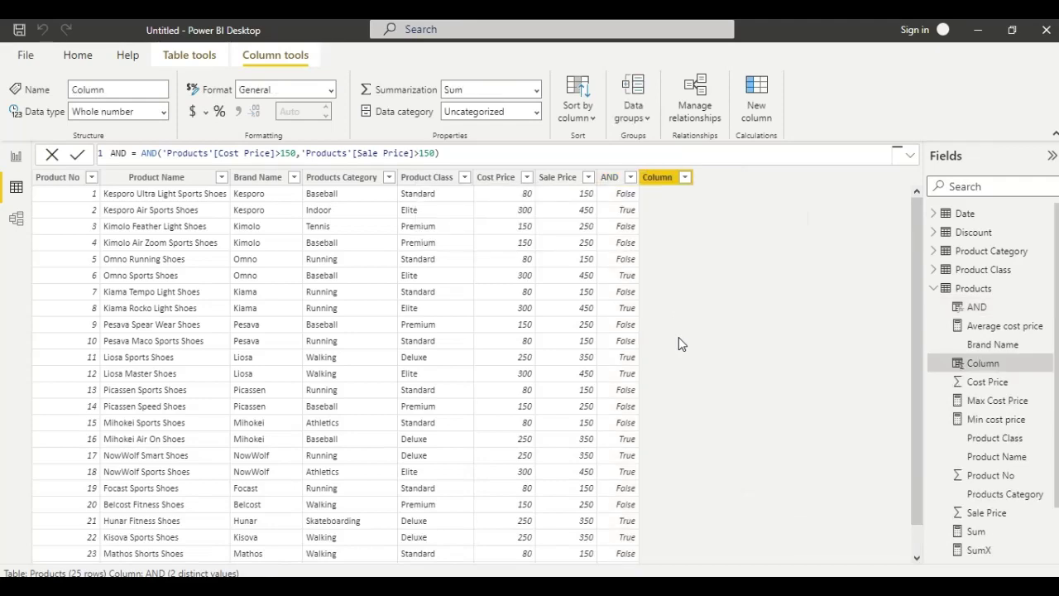
triple_click(261, 150)
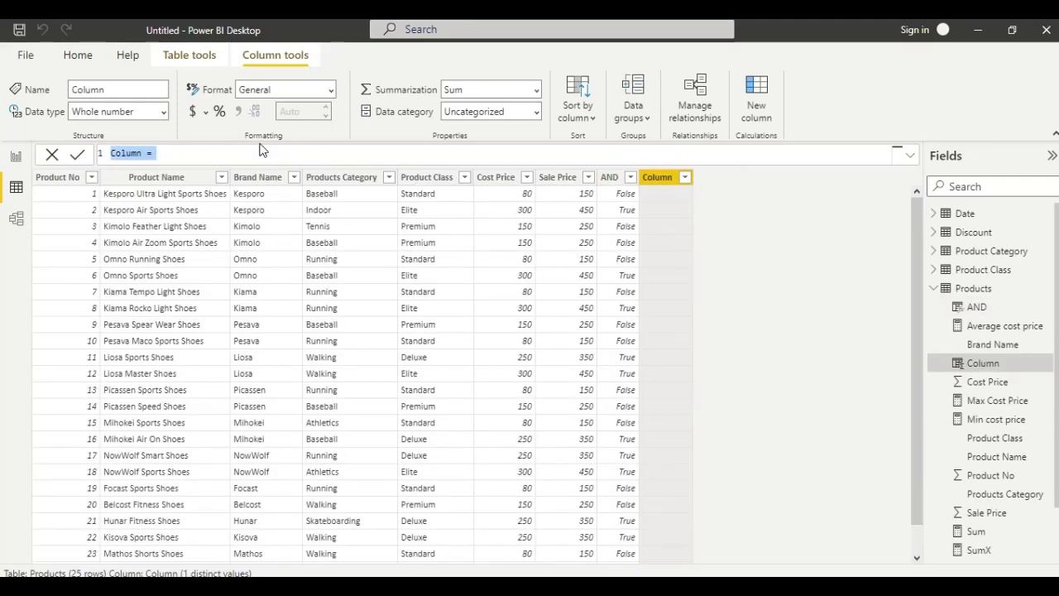
text(OR = or)
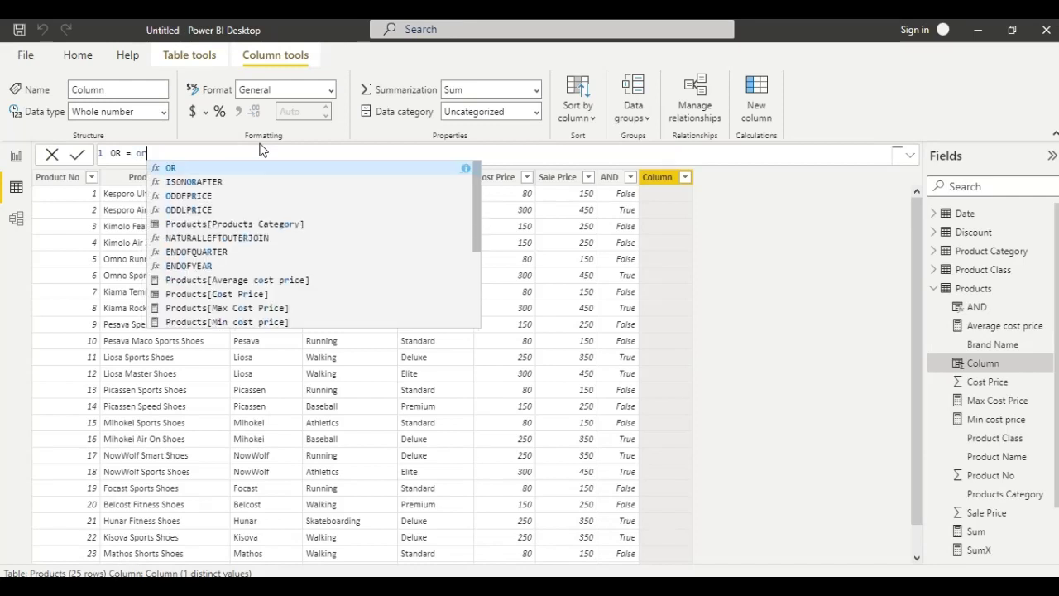
key(Tab)
Enter 'Products'[Cost Price]>150 as the first condition of the OR function.
text(')
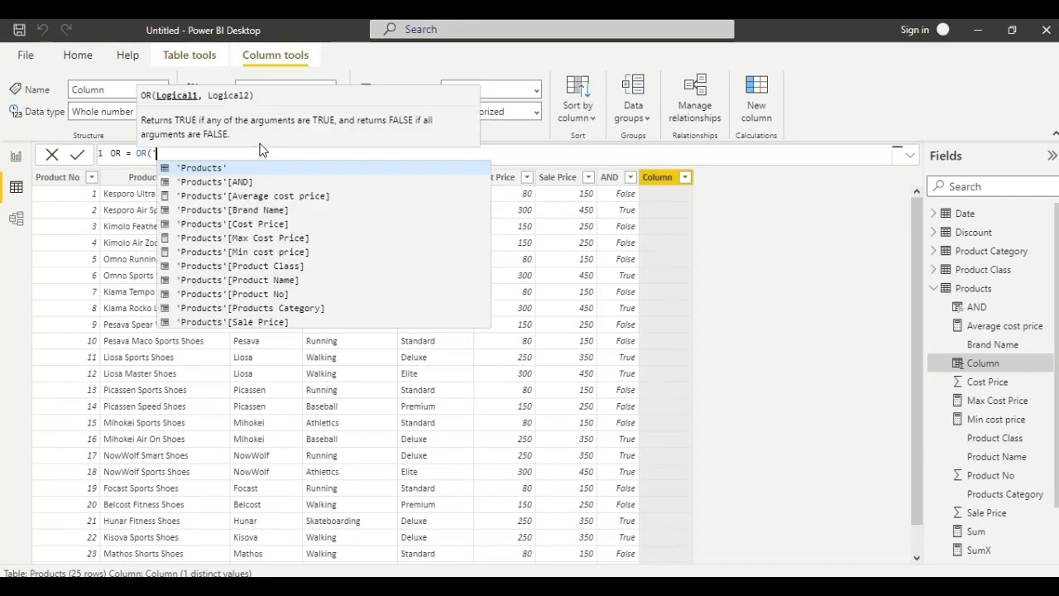
key(Down)
key(Down)
key(Down)
key(Down)
key(Down)
key(Down)
key(Down)
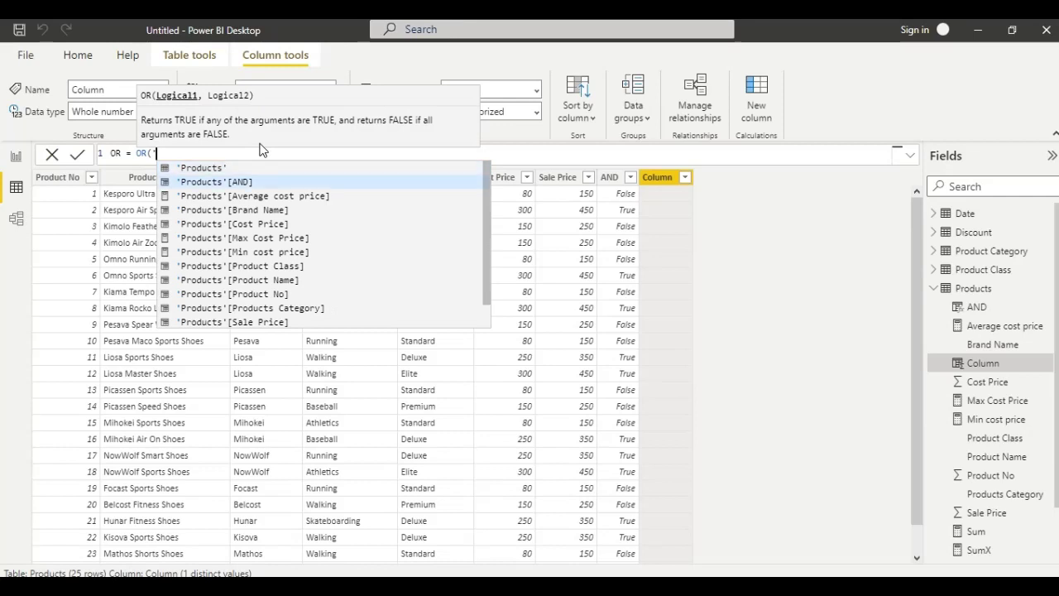
key(Down)
key(Down)
key(Down)
key(Down)
key(Down)
key(Down)
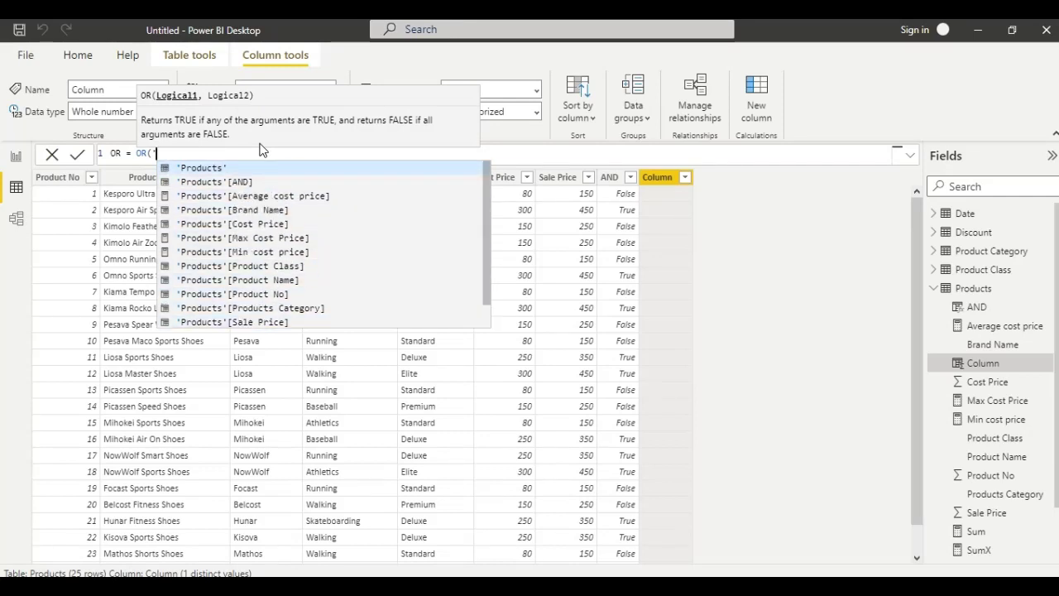
key(Down)
key(Down)
key(Down)
key(Down)
key(Tab)
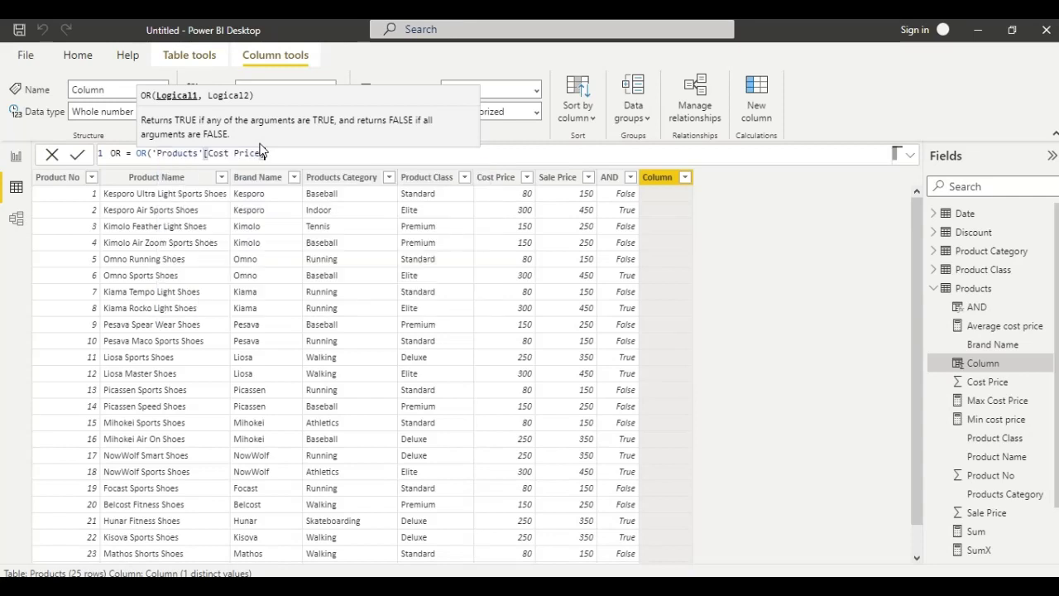
text(>0)
key(BackSpace)
text(150, ')
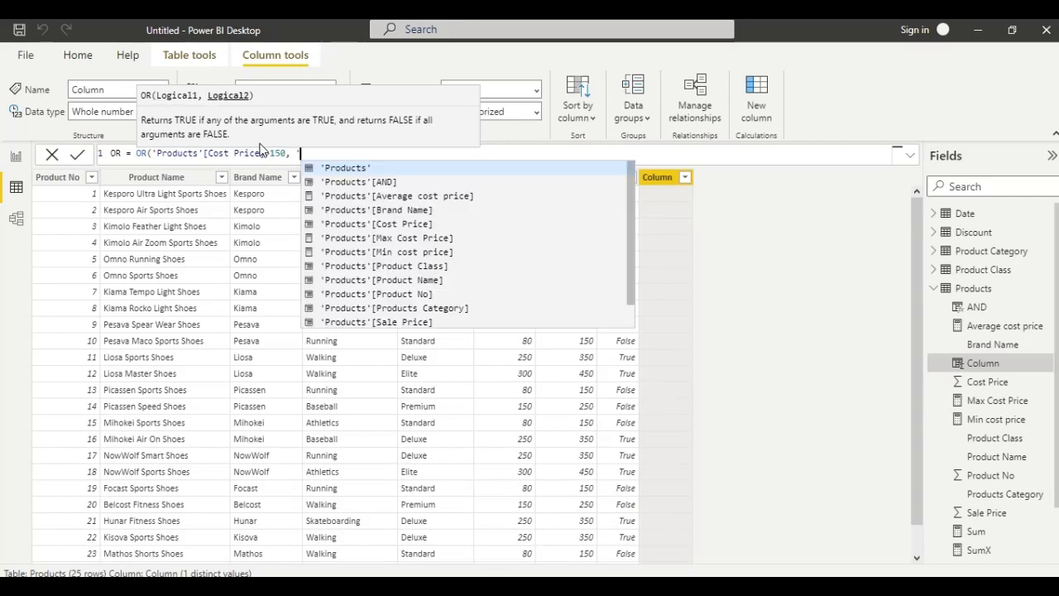
Enter 'Products'[Sale Price]>0 as the second condition of the OR function and commit the formula.
key(Down)
key(Down)
key(Down)
key(Down)
key(Down)
key(Down)
key(Down)
key(Down)
key(Down)
key(Down)
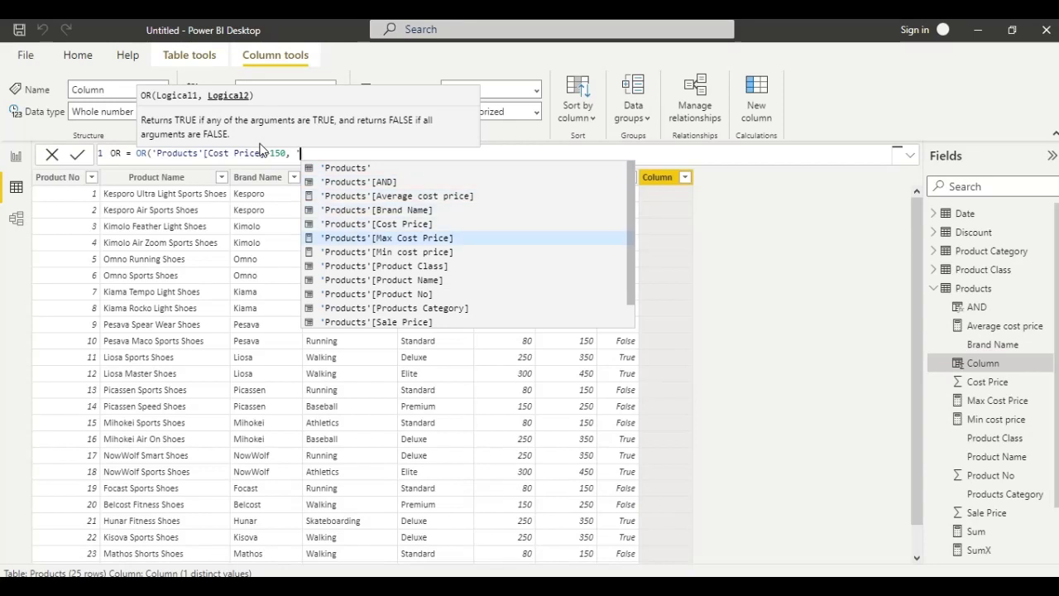
key(Down)
key(Tab)
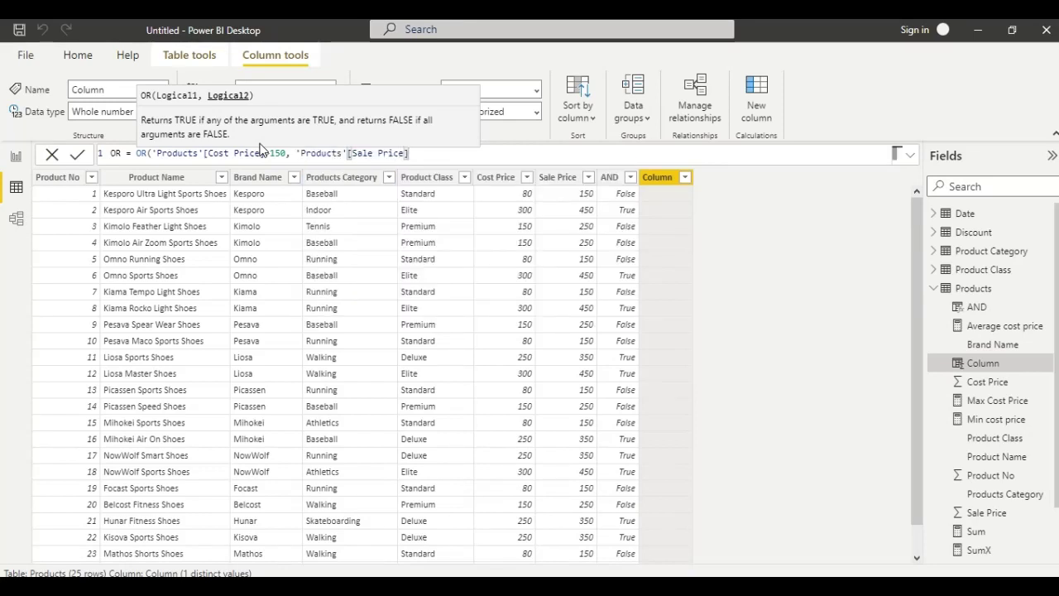
text()3))
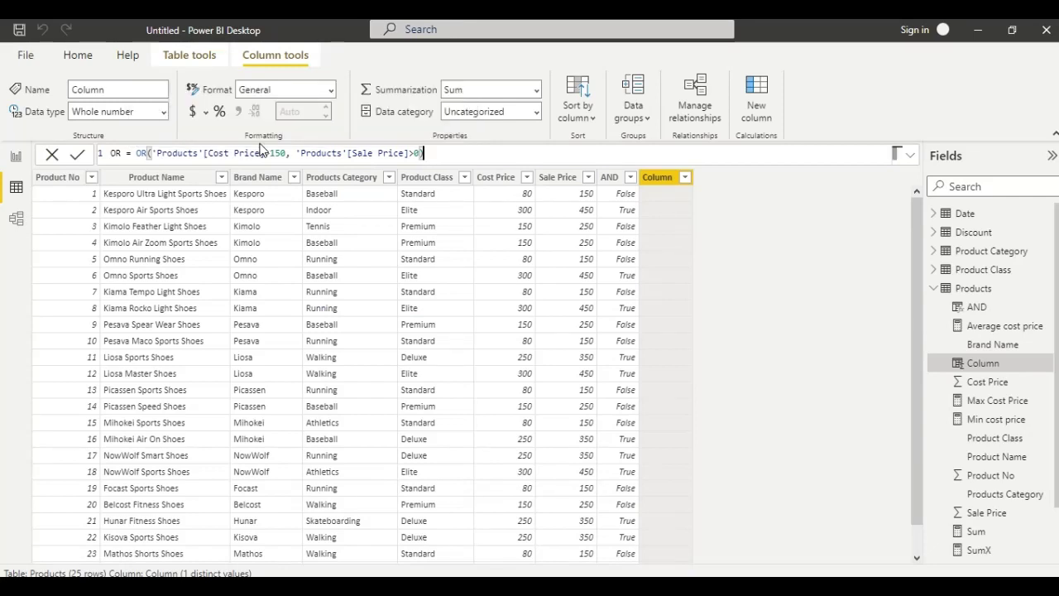
key(Return)
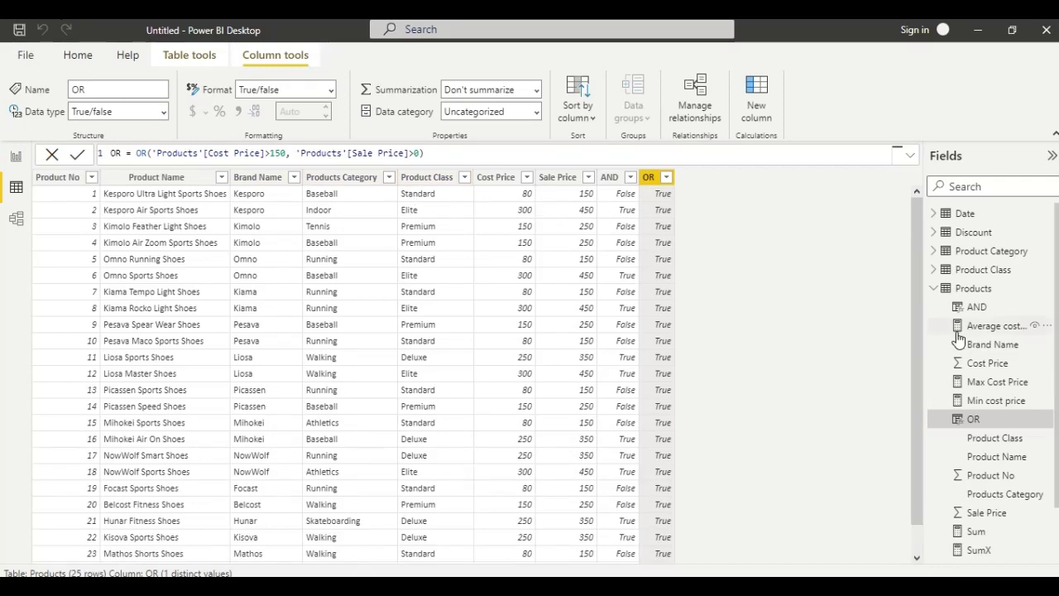
Change the Sale Price threshold in the OR column's formula to 250 and commit it.
drag(919, 355, 917, 308)
text(15)
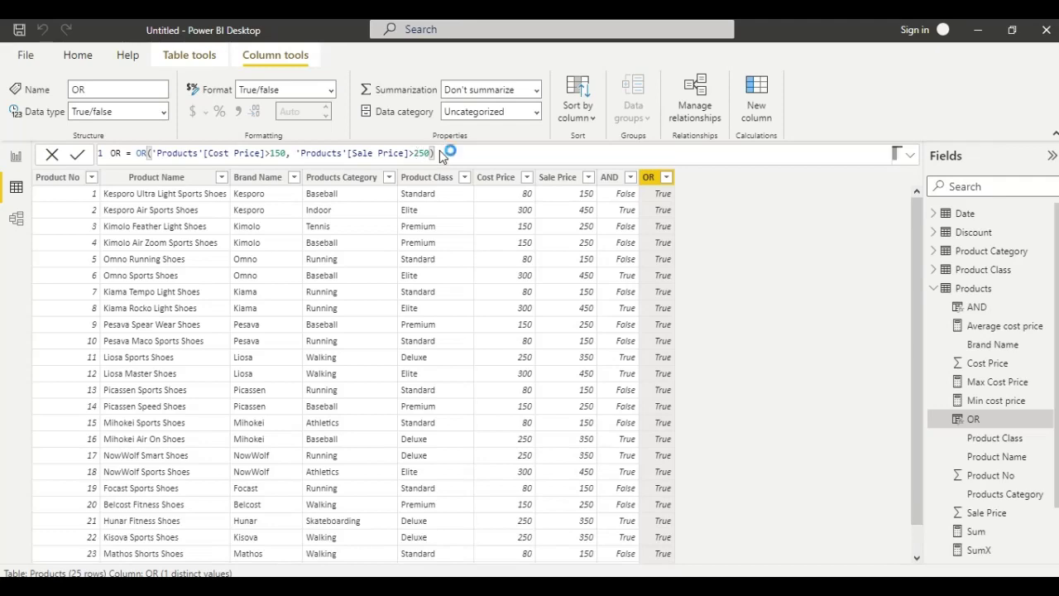
key(Return)
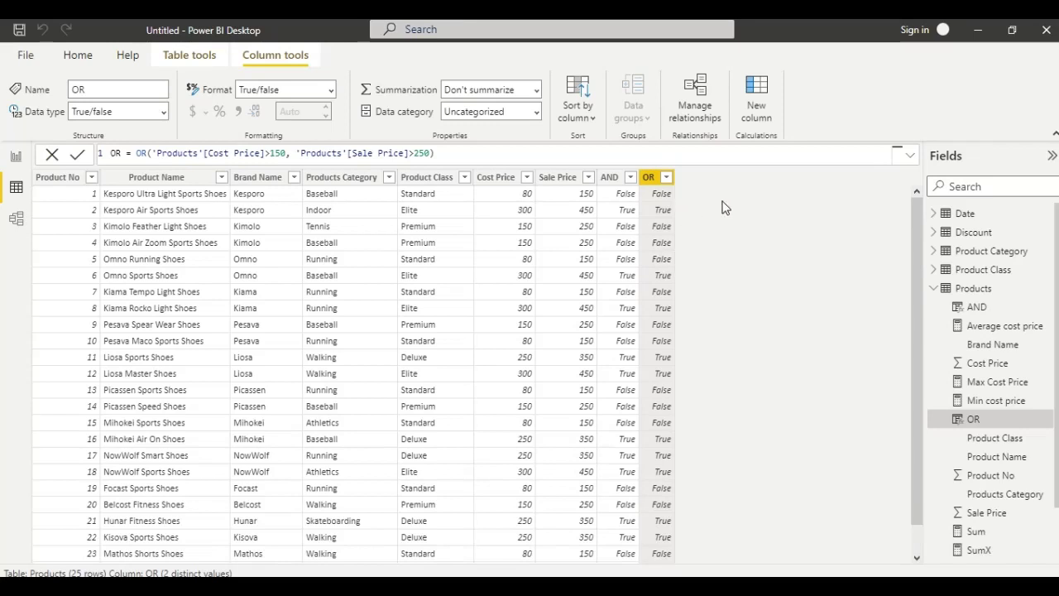
Add a calculated column named Not to the Products table and begin its formula with the NOT function.
right_click(660, 178)
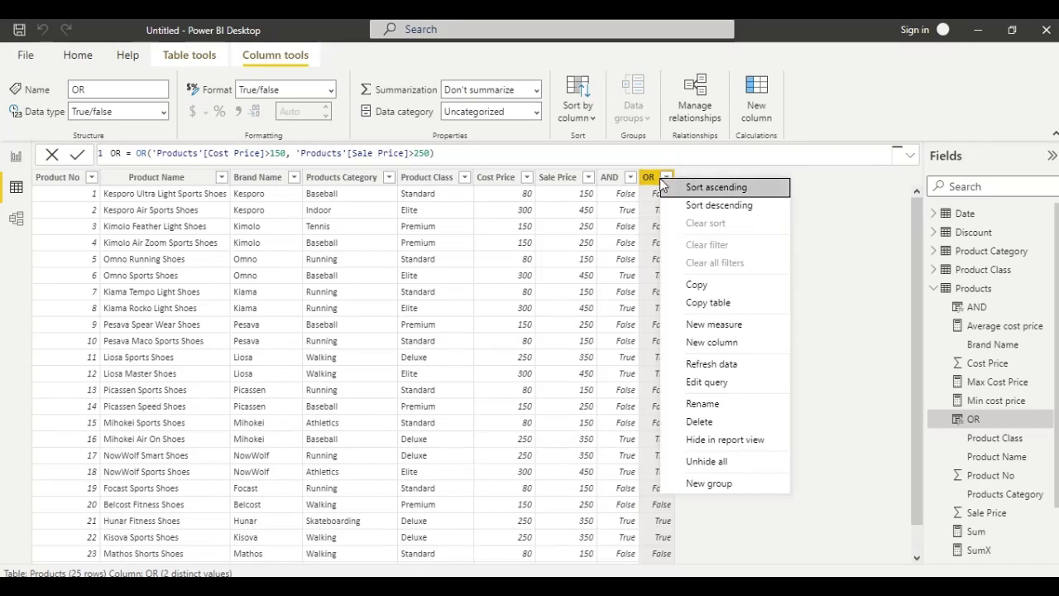
click(708, 342)
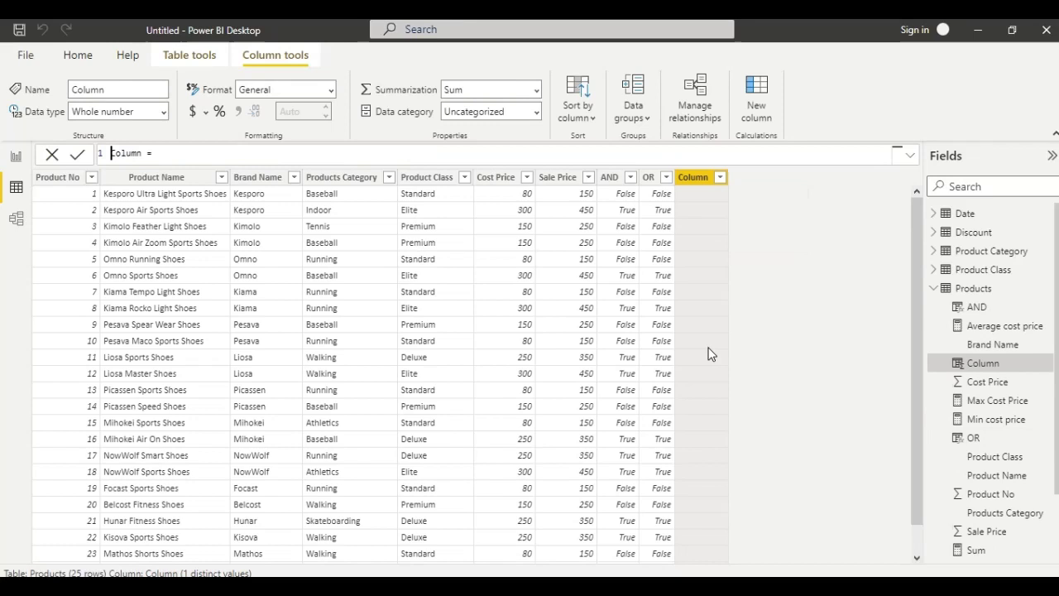
key(ctrl+a)
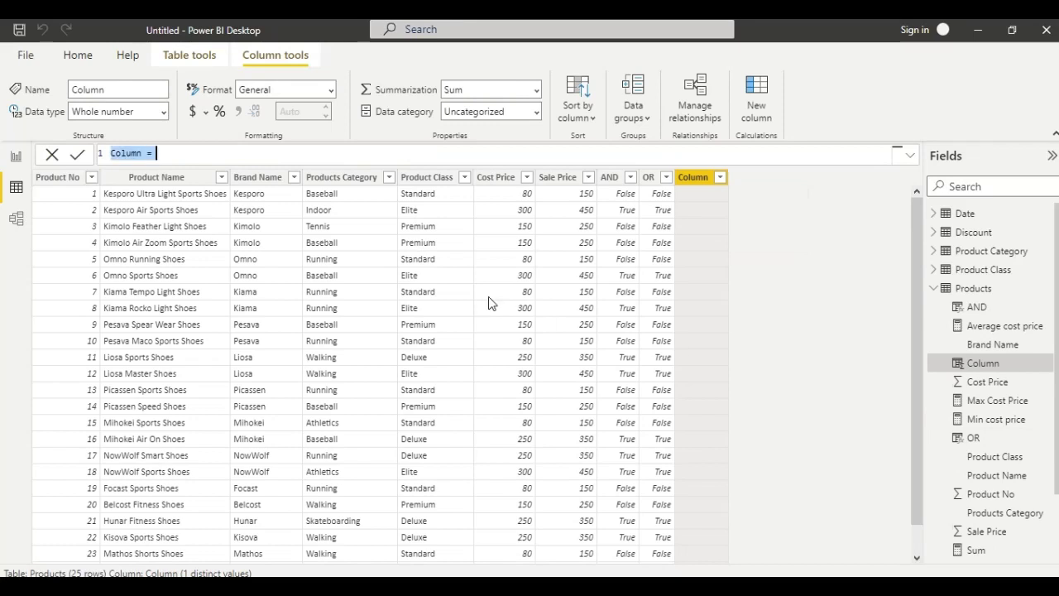
text(no)
key(BackSpace)
key(BackSpace)
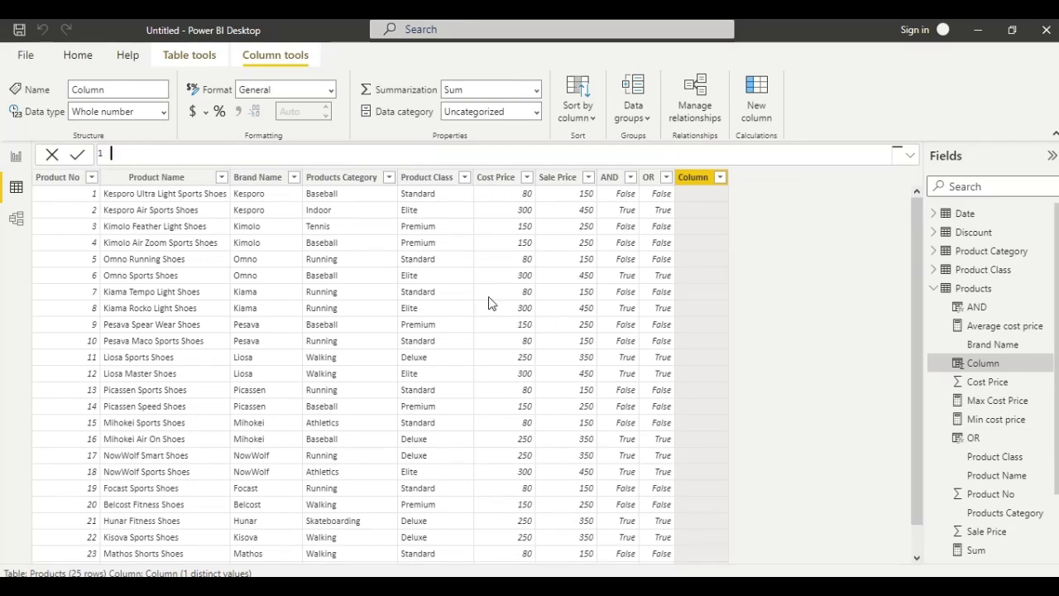
text(Not = n)
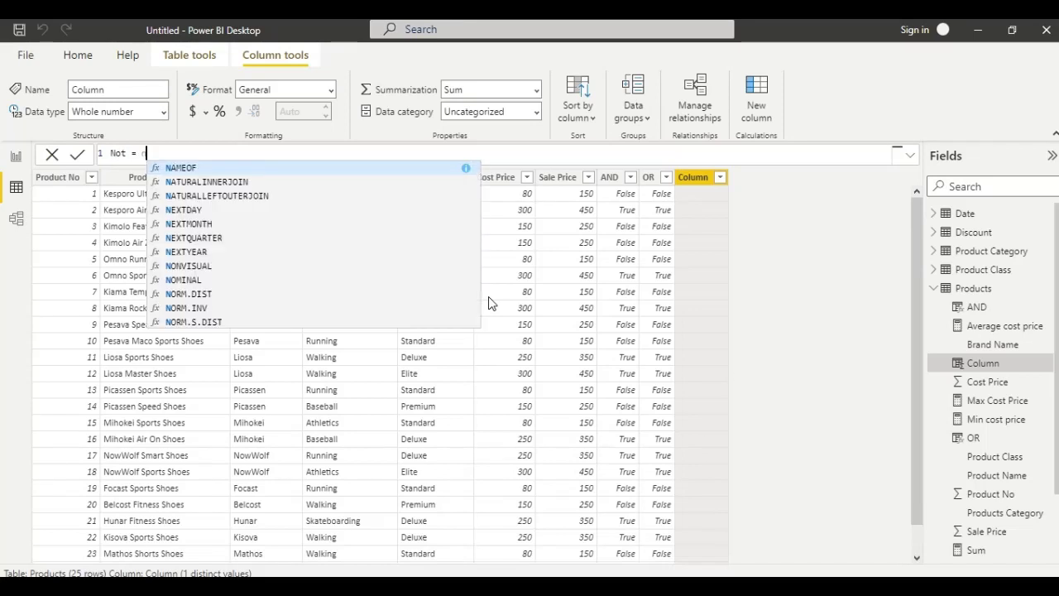
text(ot)
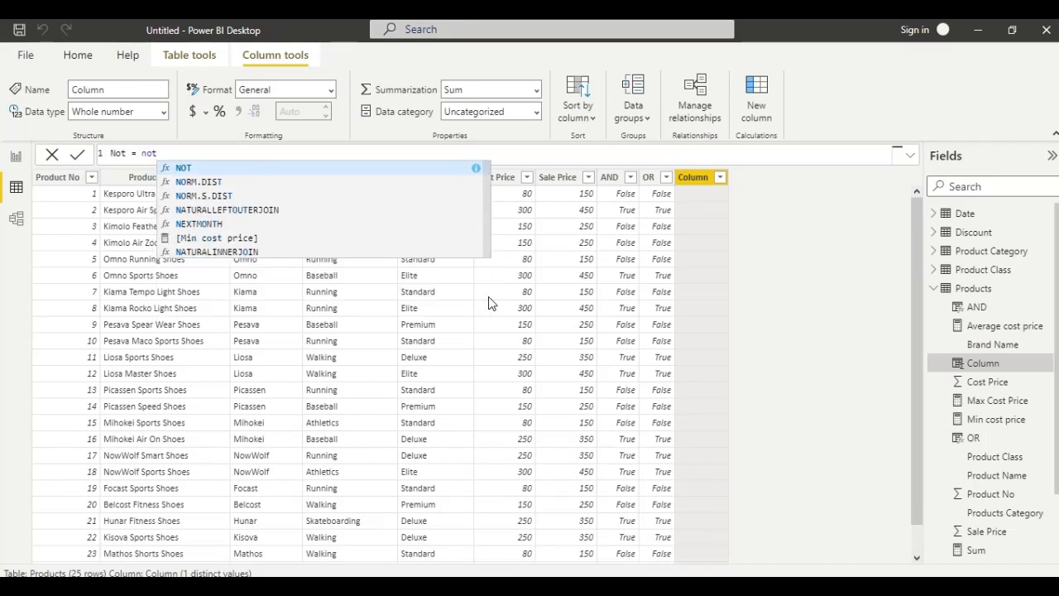
key(Tab)
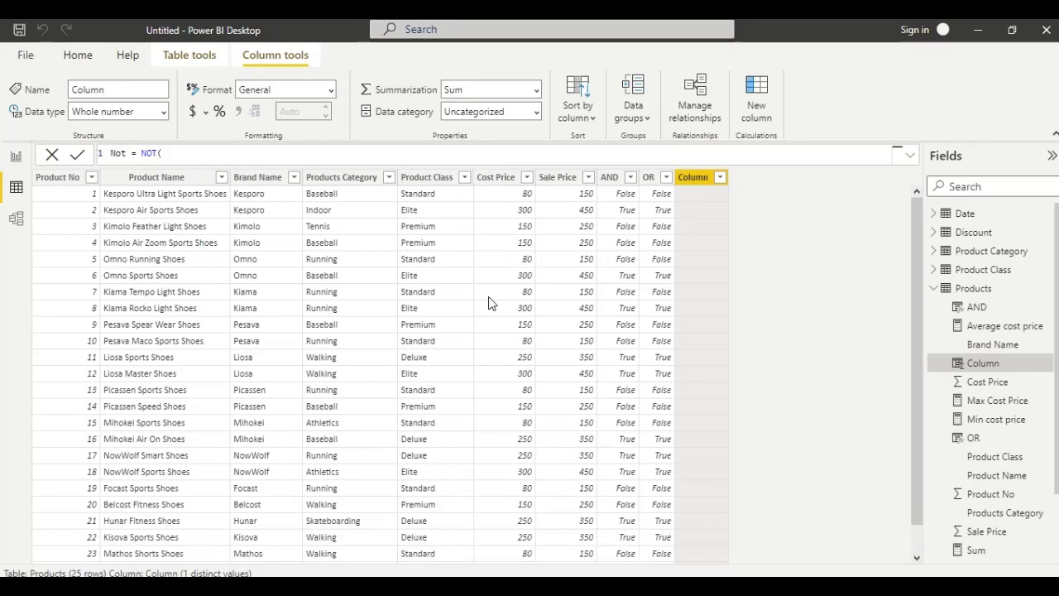
Enter 'Products'[AND] as the argument of the NOT function, close the parenthesis and commit the formula.
text(')
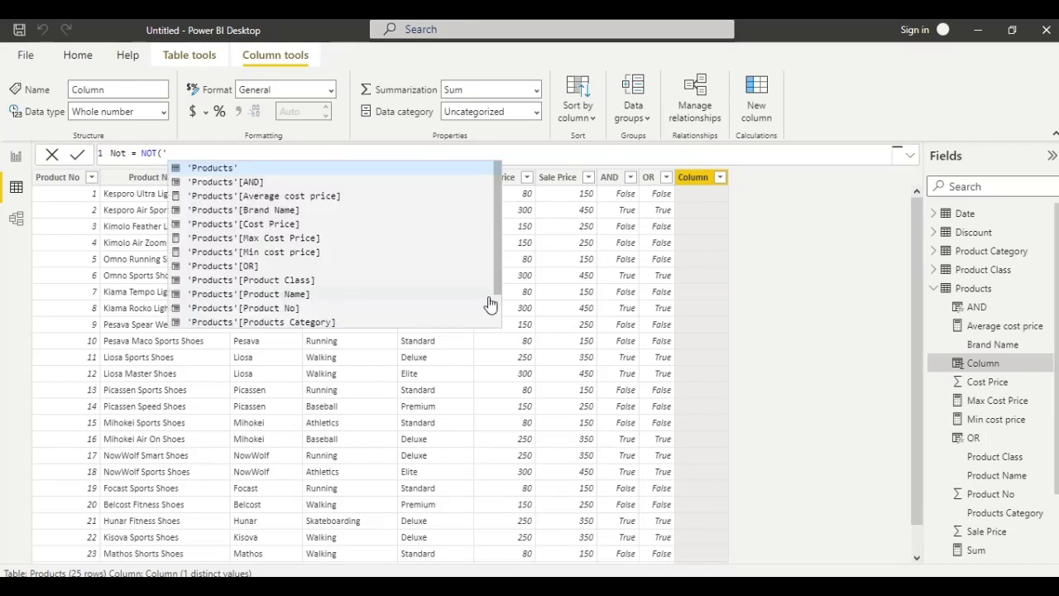
key(Down)
key(Down)
key(Down)
key(Down)
key(Down)
key(Down)
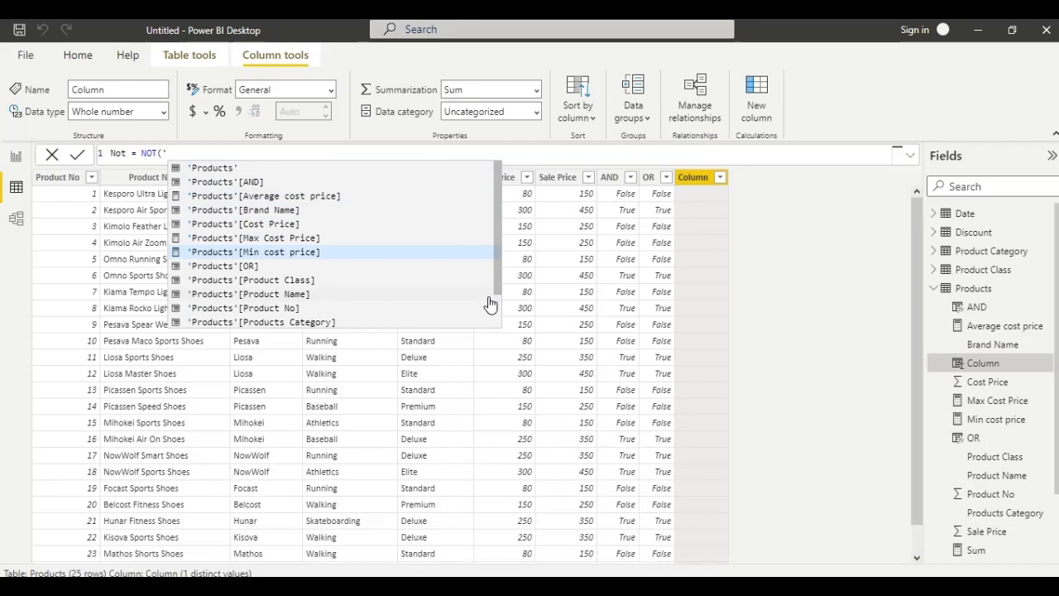
key(Up)
key(Up)
key(Up)
key(Up)
key(Up)
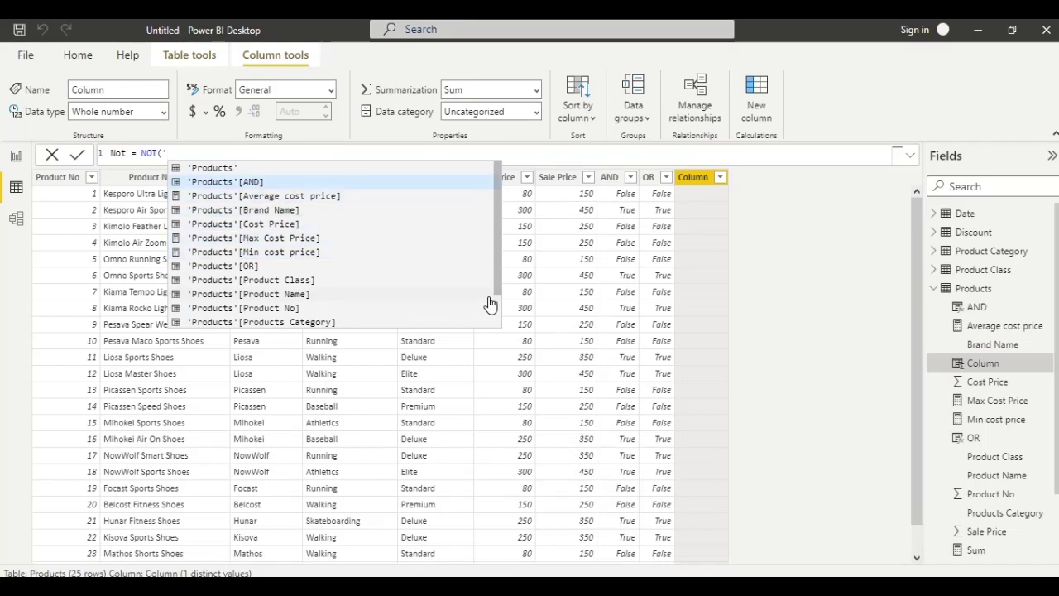
key(Tab)
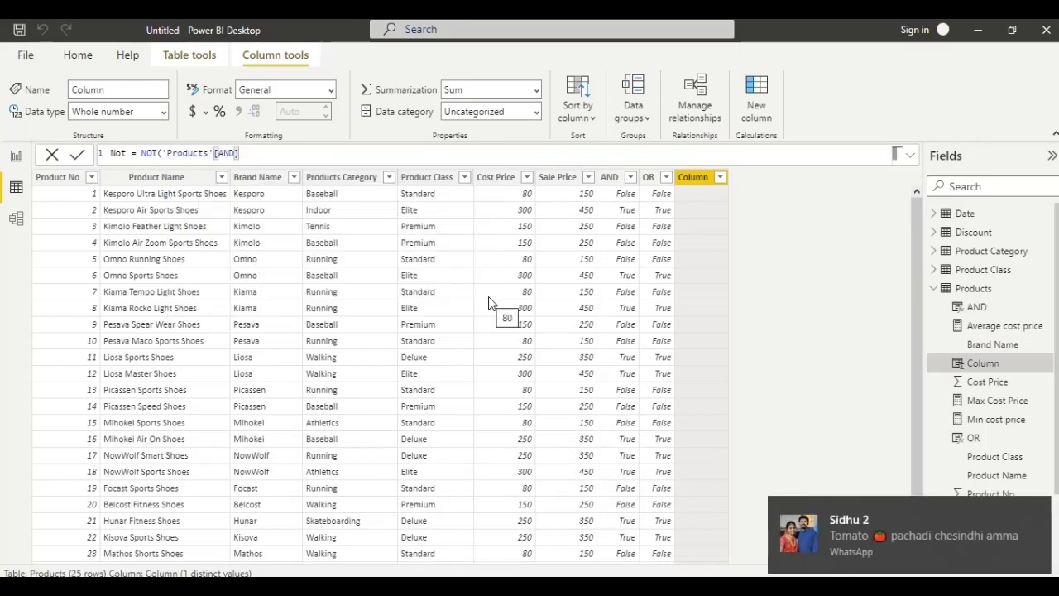
text())
key(Return)
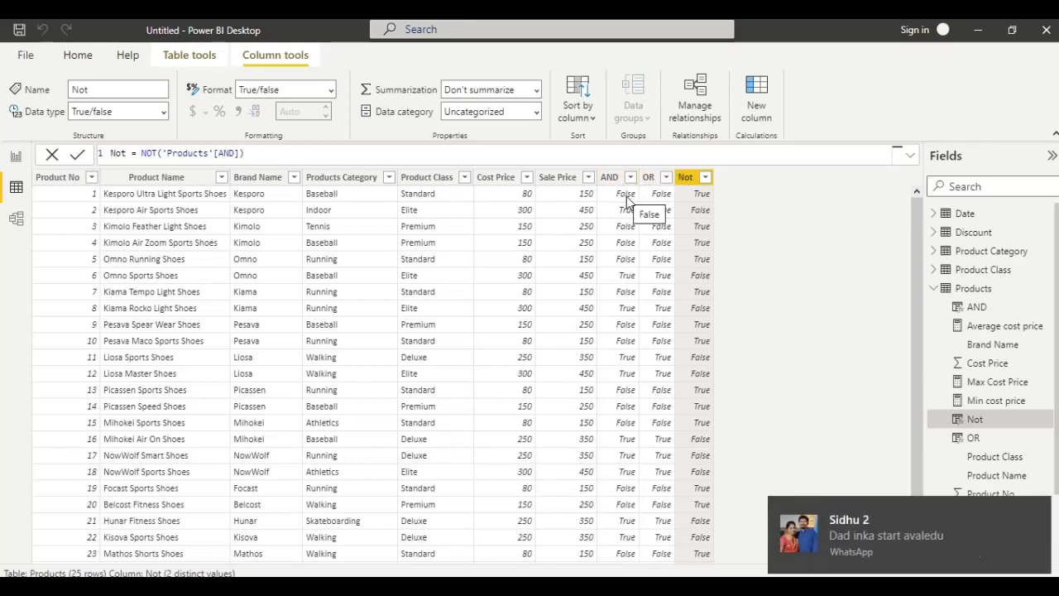
Add a calculated column named IF to the Products table and begin its formula with the IF function.
right_click(691, 182)
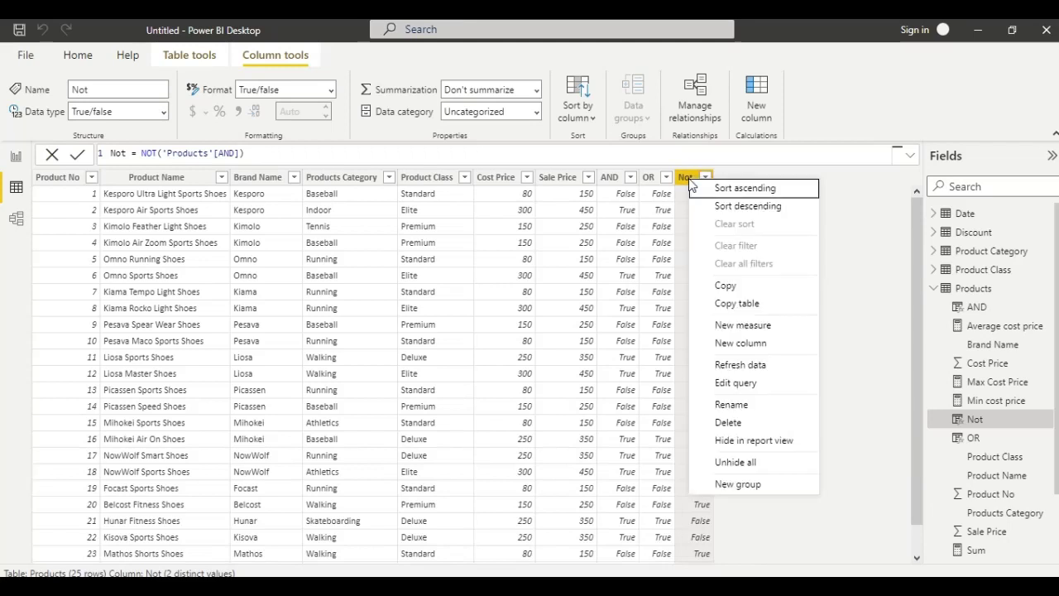
click(719, 341)
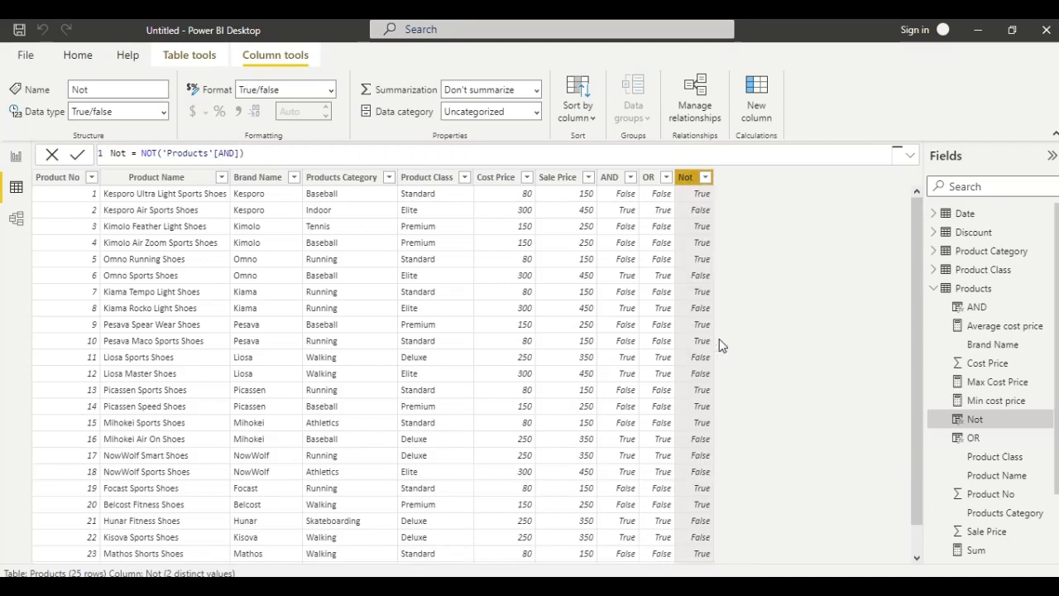
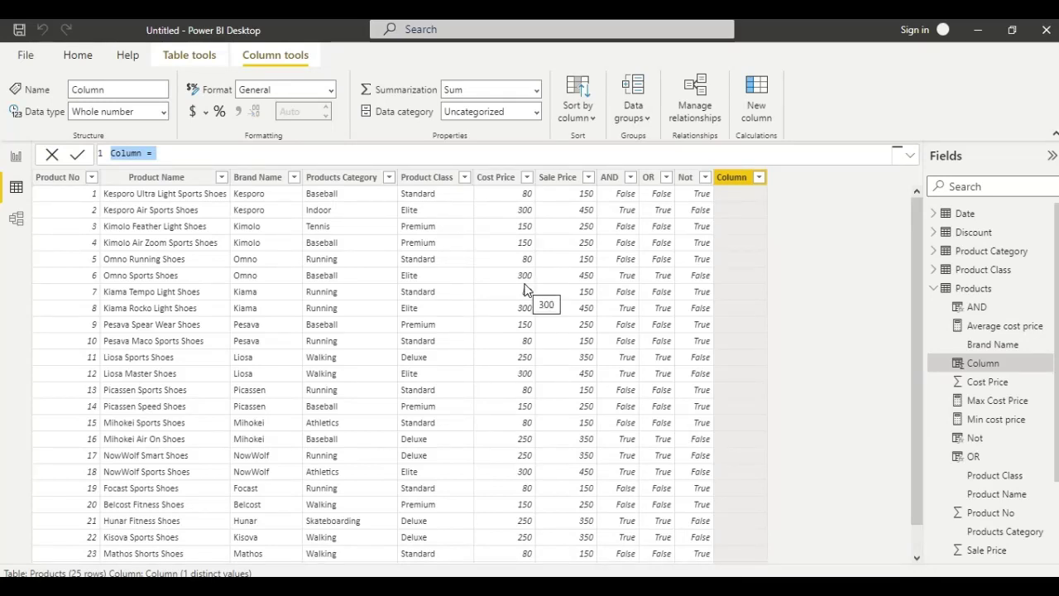
key(BackSpace)
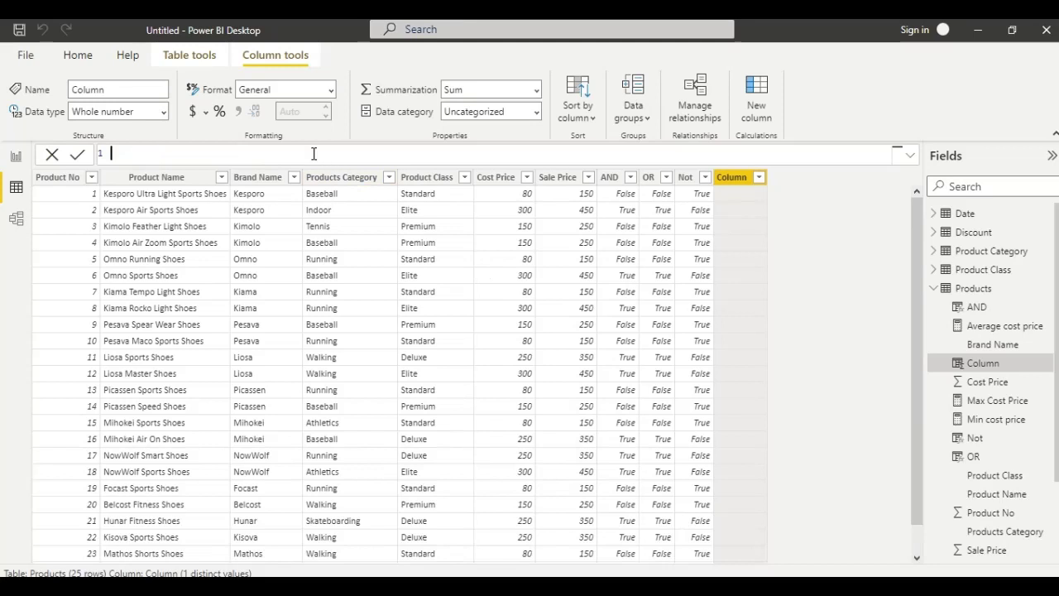
text(IF = if)
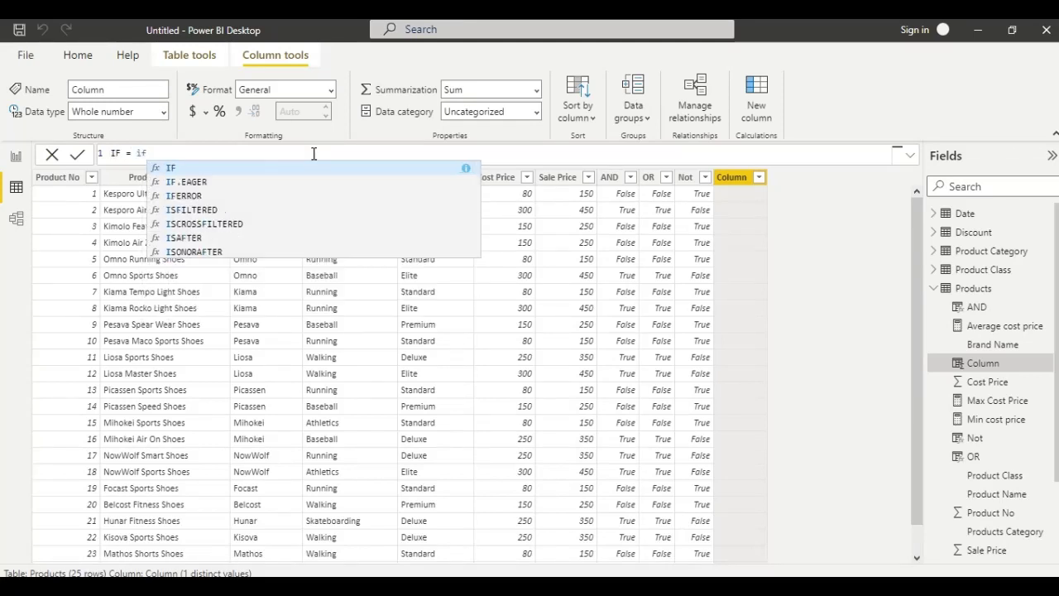
key(Tab)
Enter 'Products'[Cost Price]=80 as the logical test of the IF function.
text(')
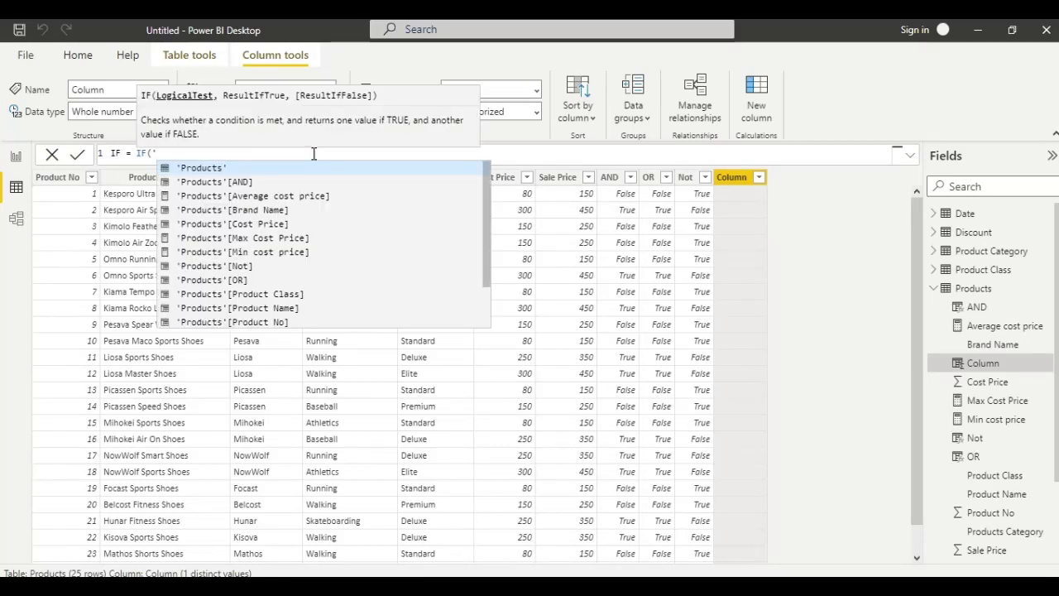
key(Down)
key(Down)
key(Down)
key(Down)
key(Down)
key(Down)
key(Down)
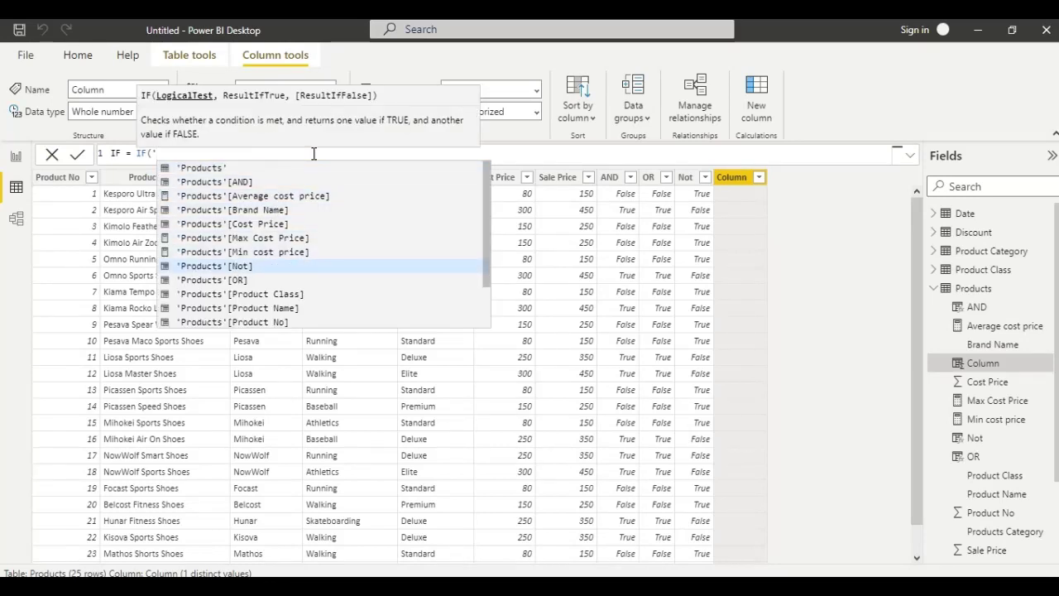
key(Up)
key(Up)
key(Up)
key(Tab)
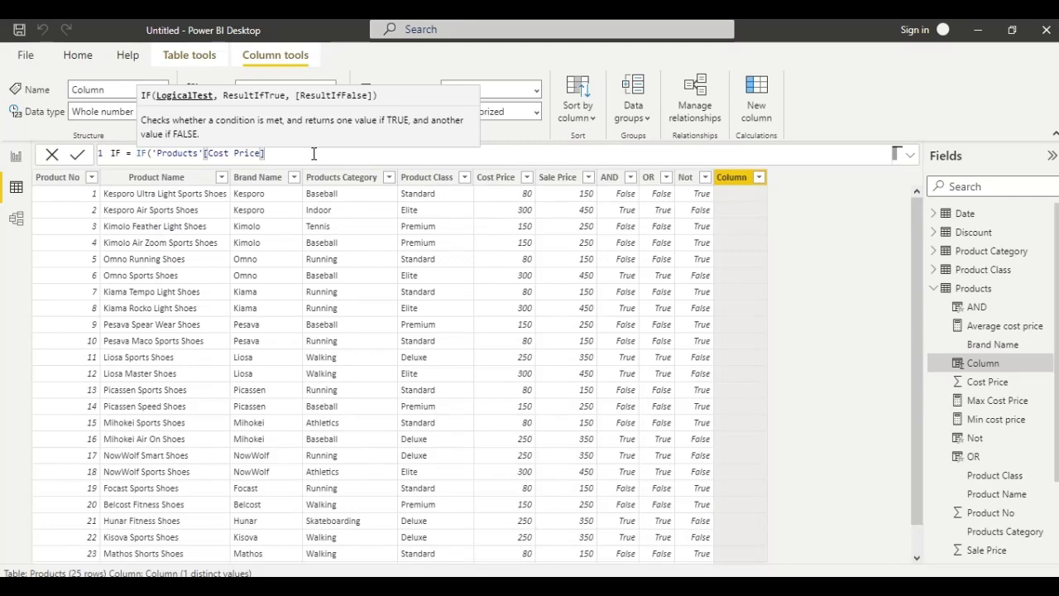
text(=80)
text(,)
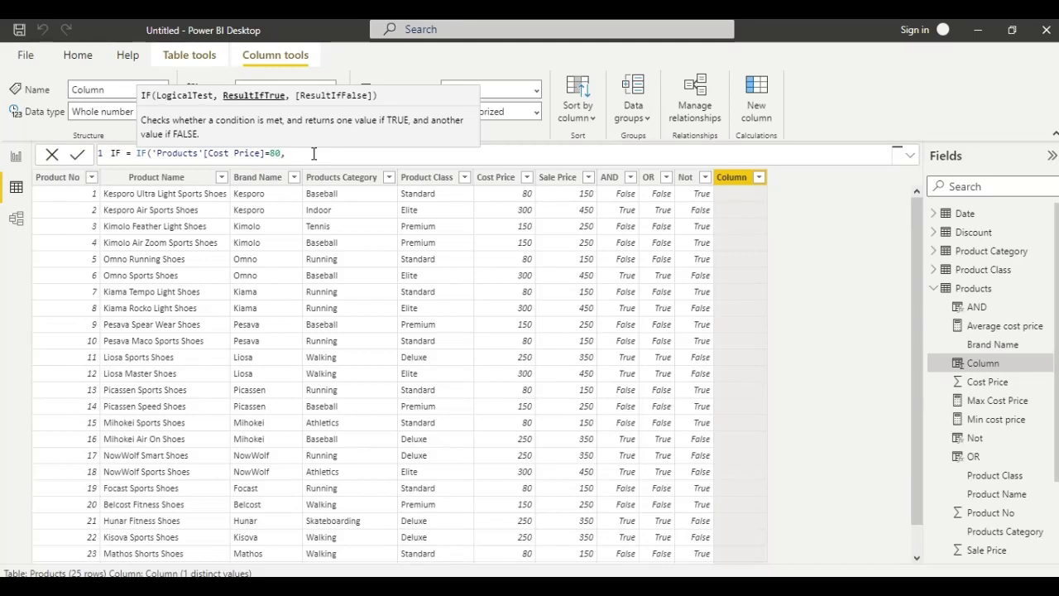
Set the IF function's true result to "minimum price" and its false result to "standard price", and commit the formula.
text( "")
text(minimu)
text(m pric)
text(e)
text(,)
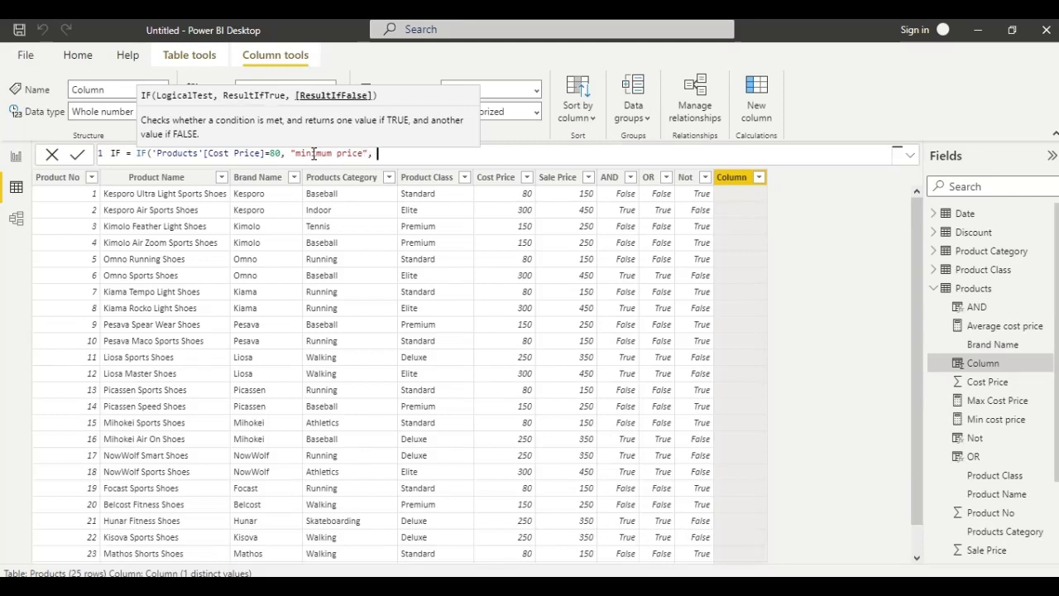
text( ""standard p)
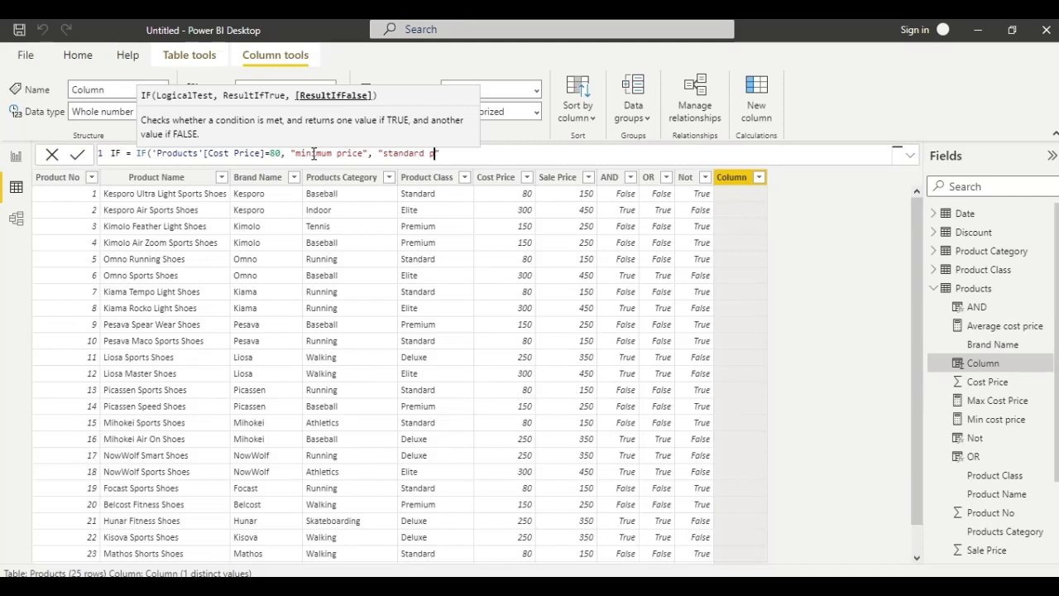
text(rice)
text())
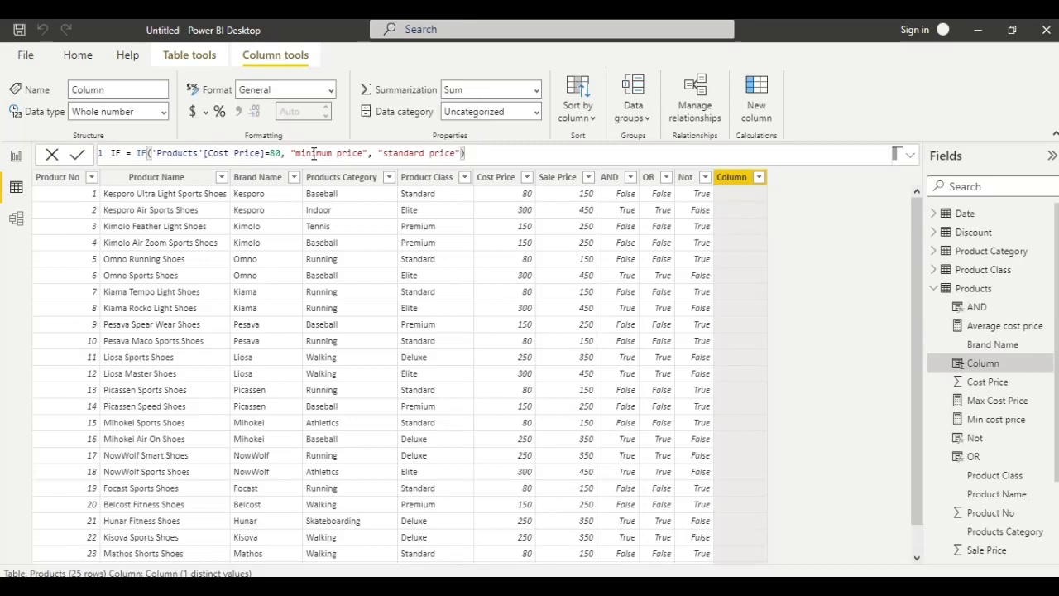
key(Return)
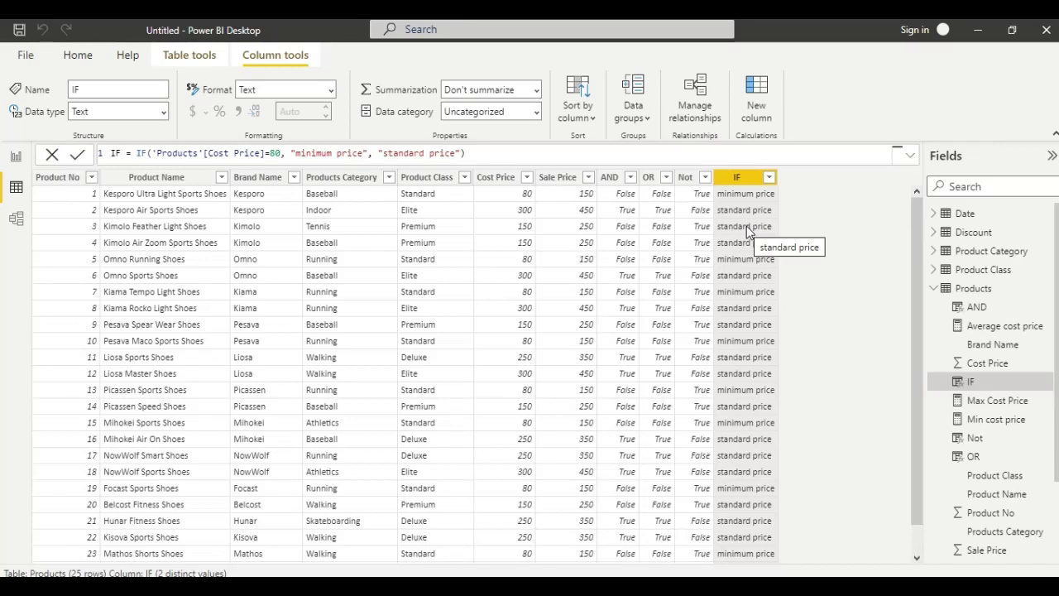
Add a new calculated column to the Products table after the IF column.
right_click(744, 182)
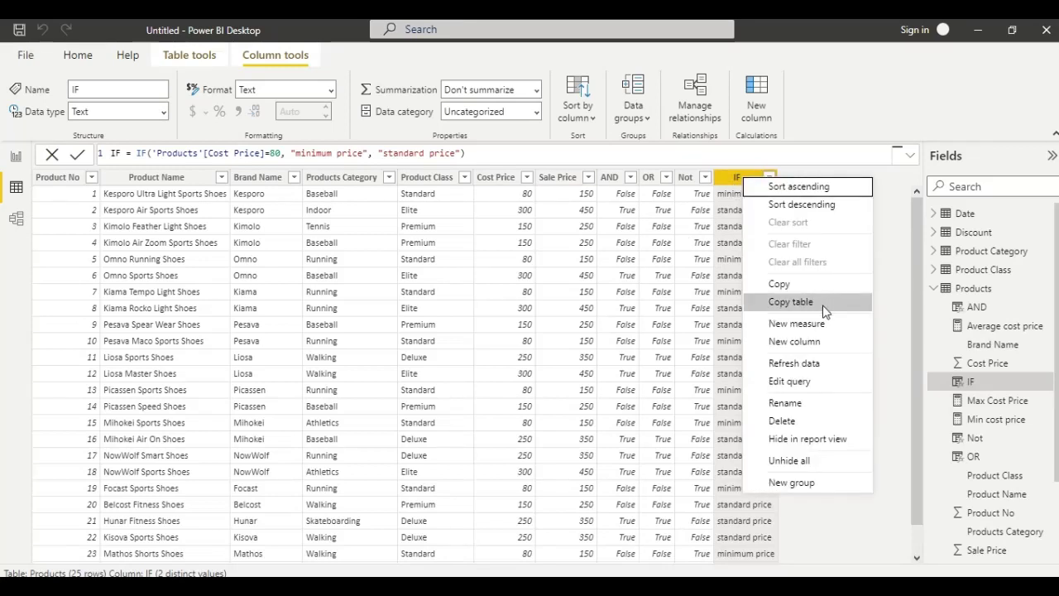
click(809, 348)
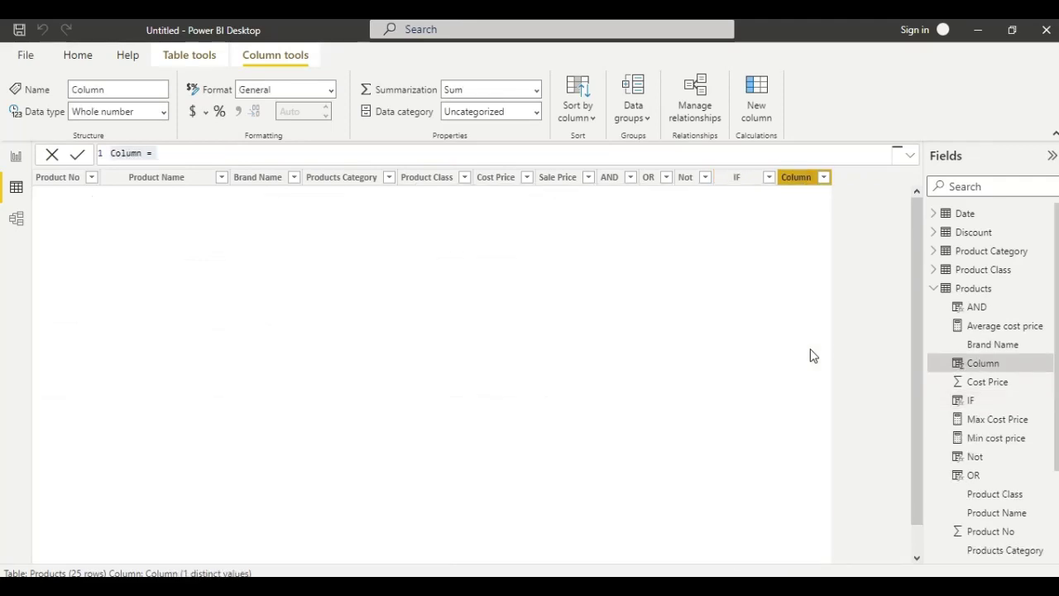
text(error)
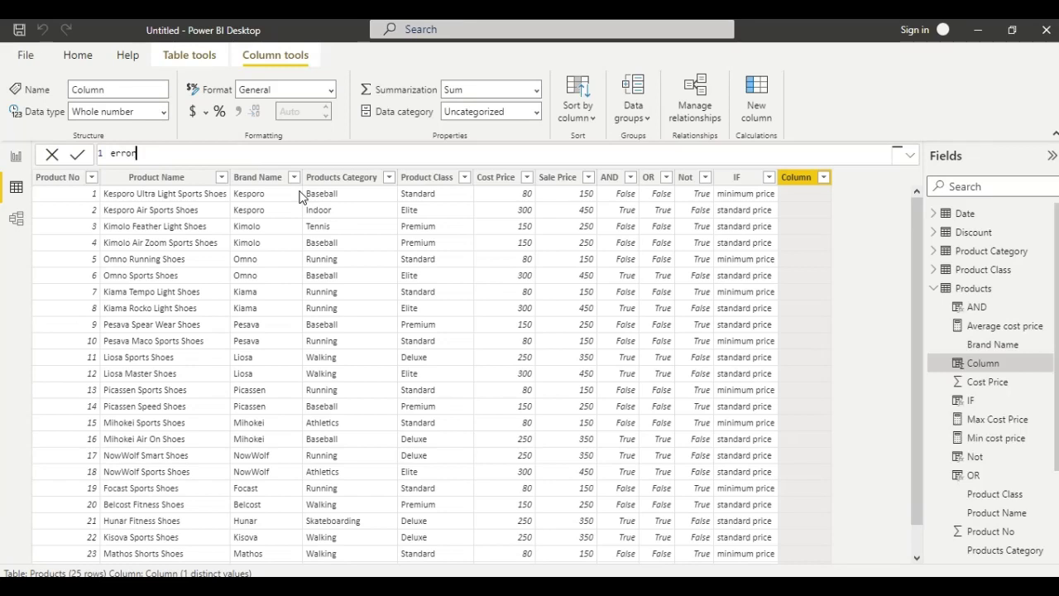
key(BackSpace)
key(BackSpace)
key(BackSpace)
key(BackSpace)
key(BackSpace)
text(column = cos)
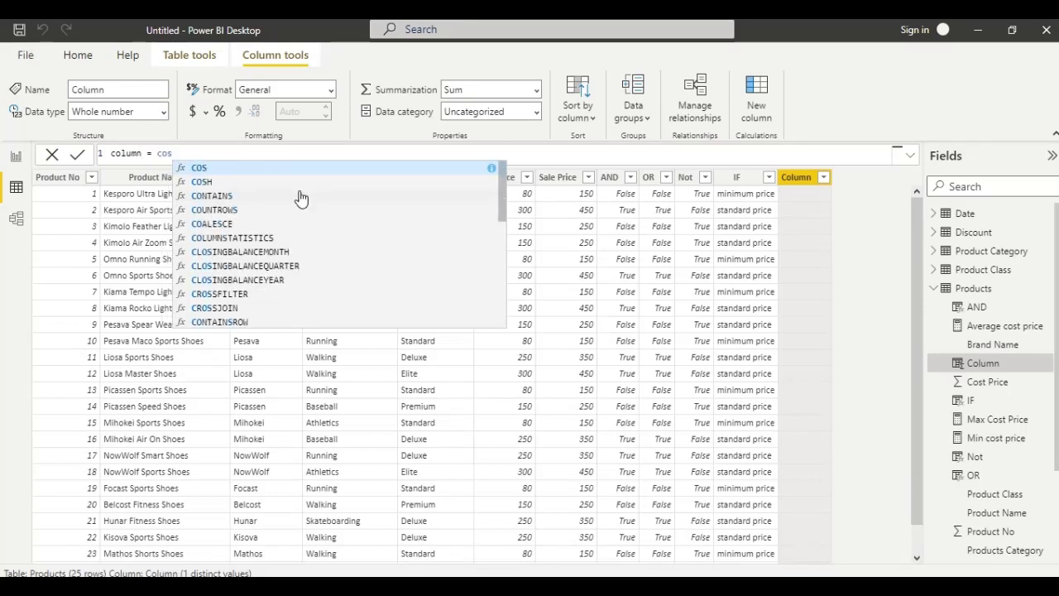
key(BackSpace)
key(BackSpace)
key(BackSpace)
key(BackSpace)
key(BackSpace)
key(BackSpace)
key(BackSpace)
key(BackSpace)
key(BackSpace)
key(BackSpace)
key(BackSpace)
key(BackSpace)
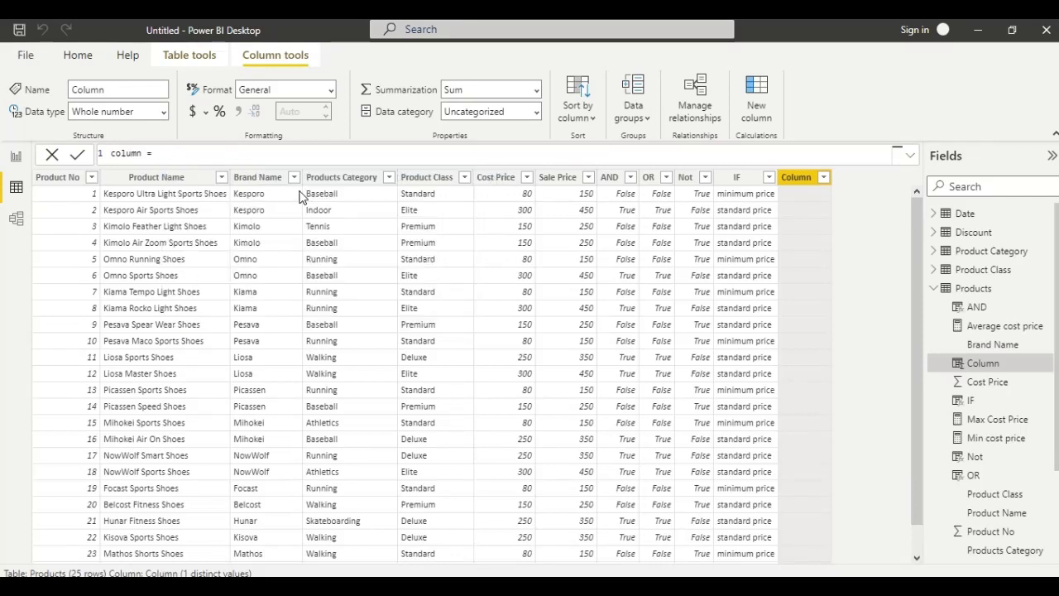
Name the new column error and enter ('Products'[Cost Price]-80) as its expression.
text(error = (co)
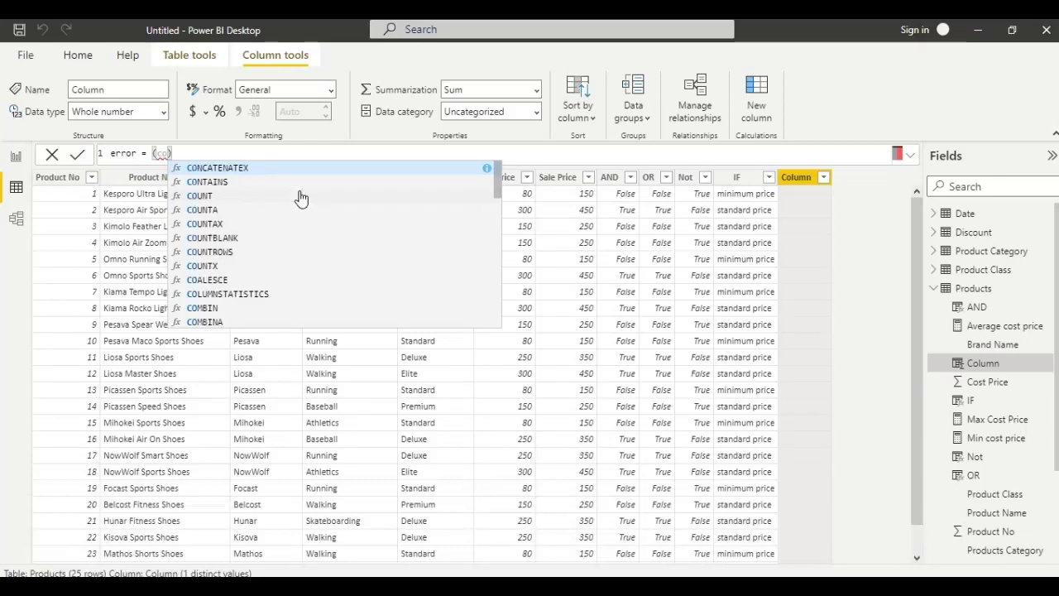
key(BackSpace)
key(BackSpace)
text(')
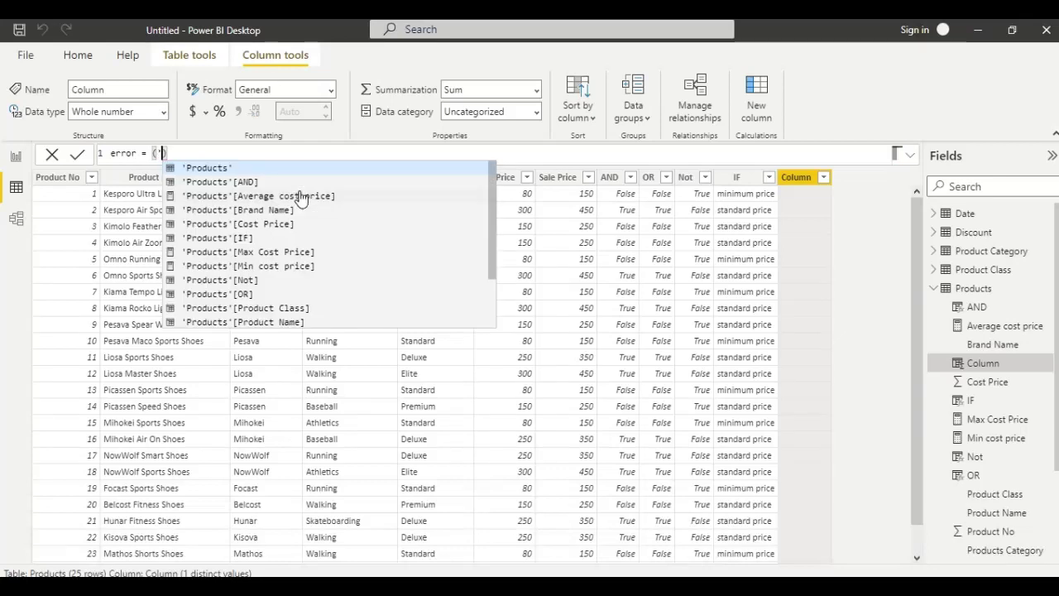
key(Down)
key(Down)
key(Down)
key(Down)
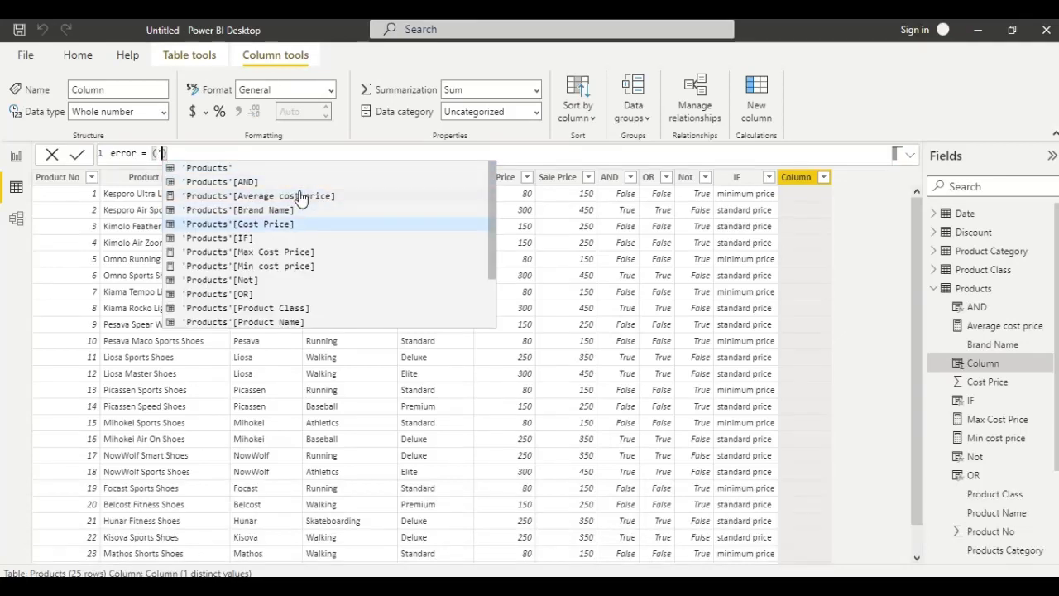
key(Tab)
text(-80)
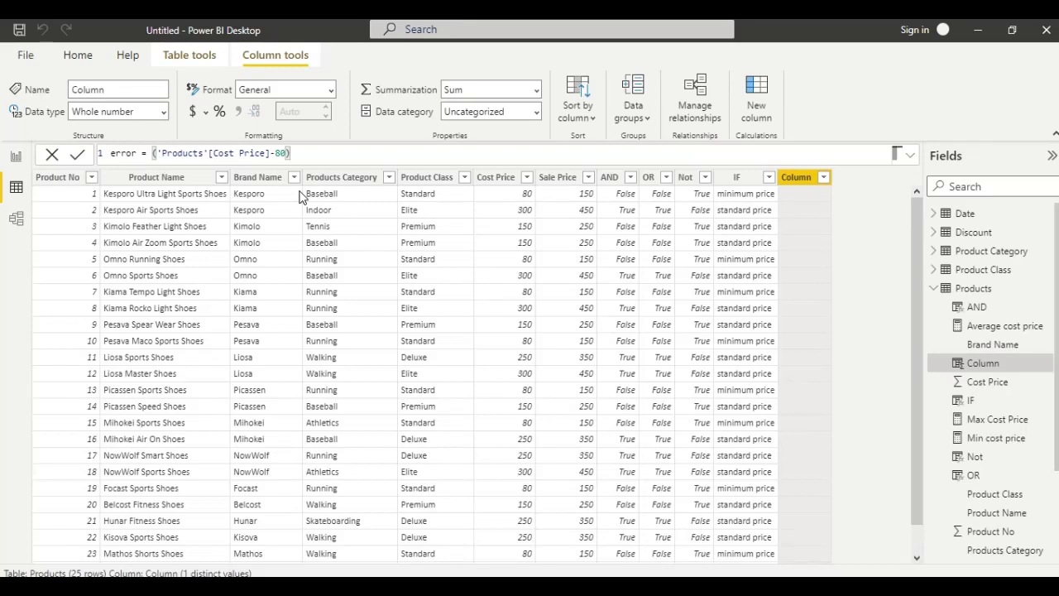
Insert 'Products'[Sale Price]/ before the parenthesised expression in the error column's formula and commit it.
key(Left)
key(Left)
key(Left)
key(Left)
key(Left)
key(Left)
key(Left)
key(Left)
key(Left)
key(Left)
key(Left)
key(Left)
key(Left)
key(Left)
key(Left)
key(Left)
key(Left)
key(Left)
key(Left)
key(Left)
key(Left)
key(Left)
key(Left)
key(Left)
key(Left)
key(Left)
key(Left)
text(')
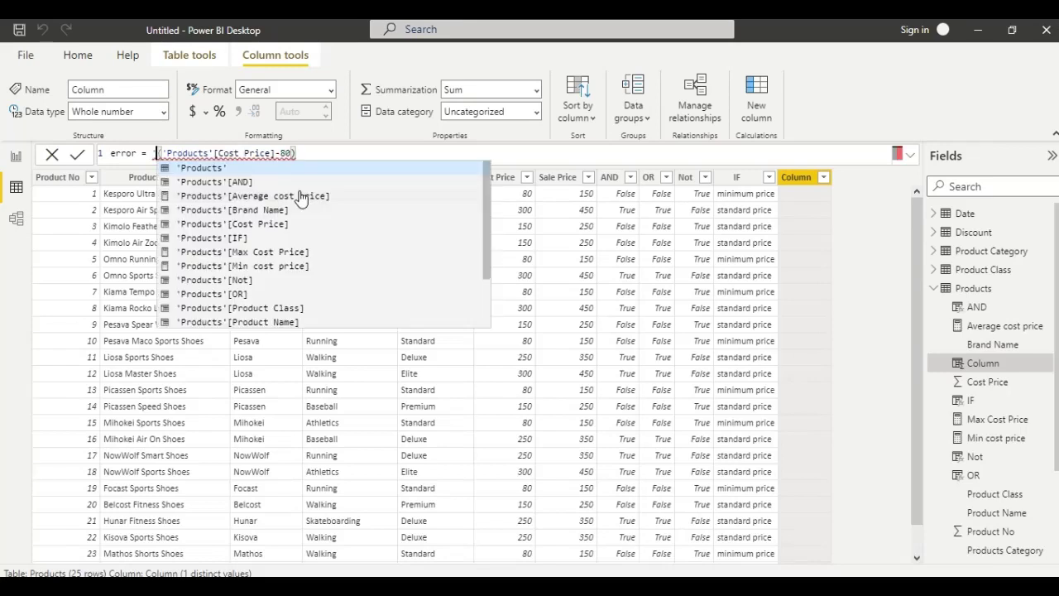
text(p)
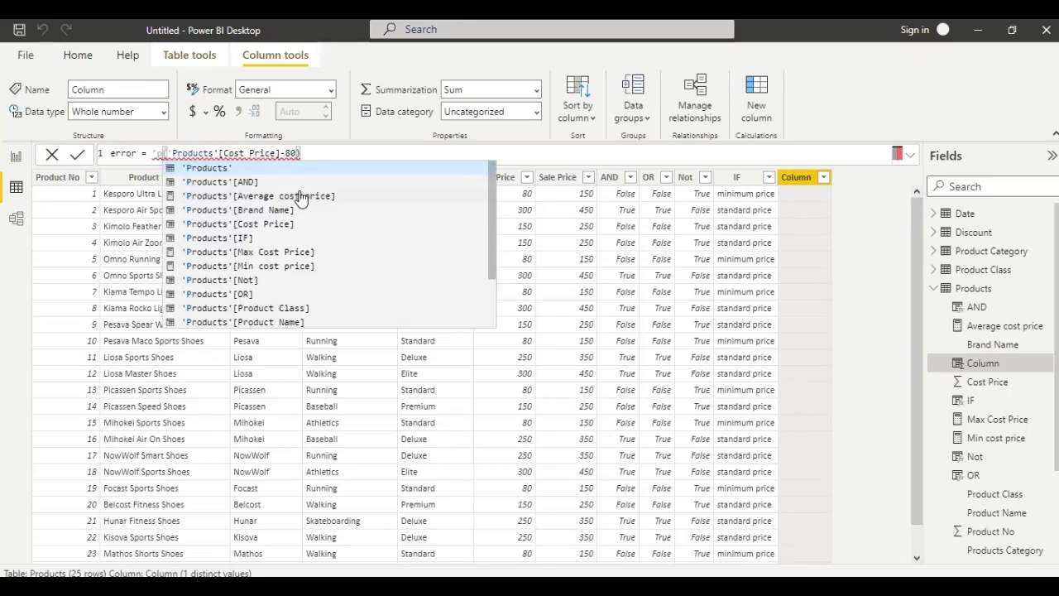
key(Down)
key(Down)
key(Down)
key(Down)
key(Down)
key(Down)
key(Down)
key(Down)
key(Down)
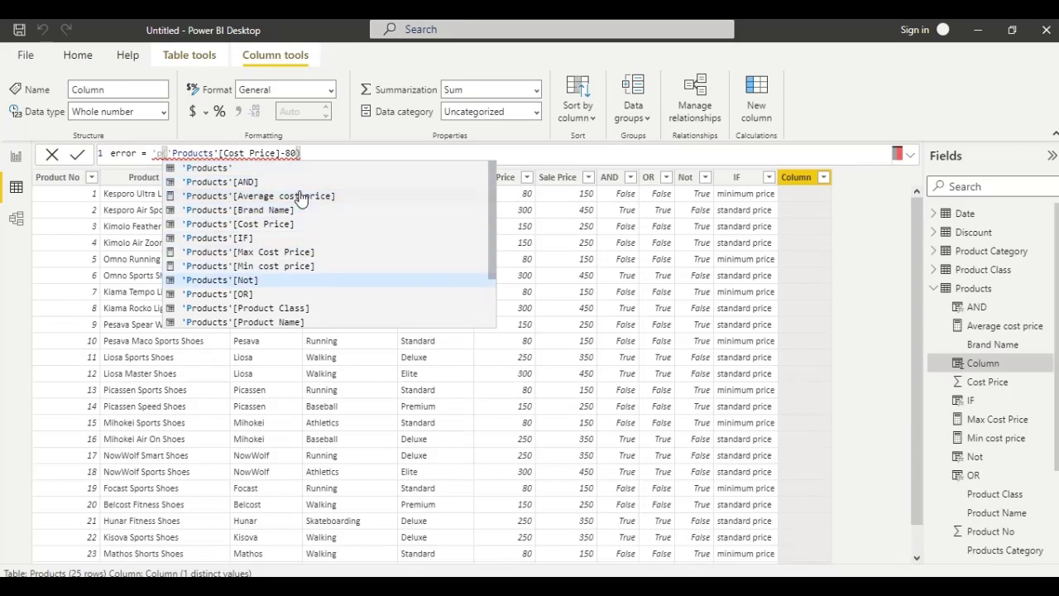
key(Down)
key(Down)
key(Down)
key(Down)
key(Down)
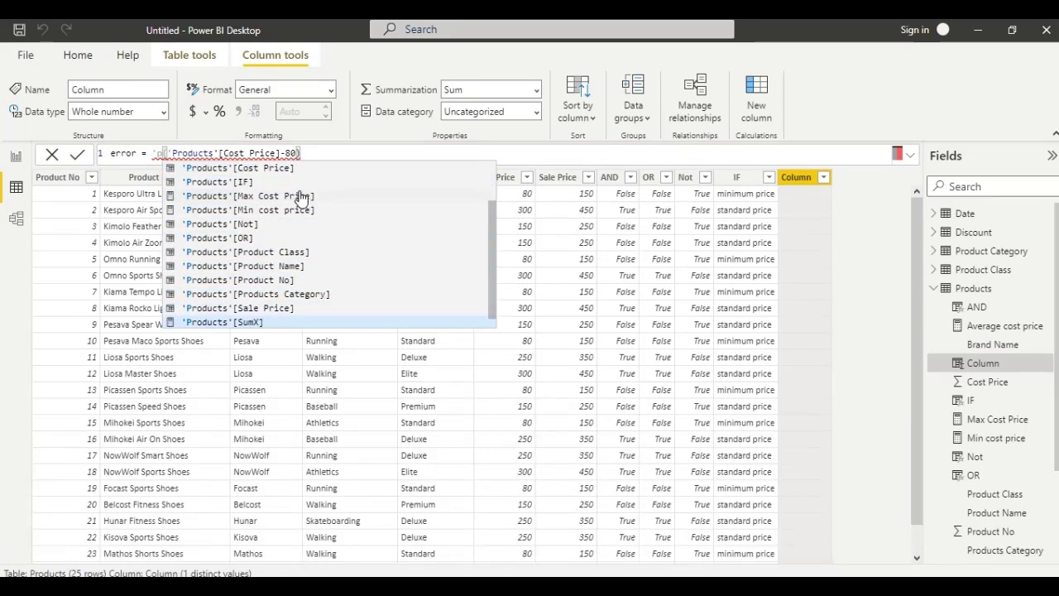
key(Tab)
text(/()
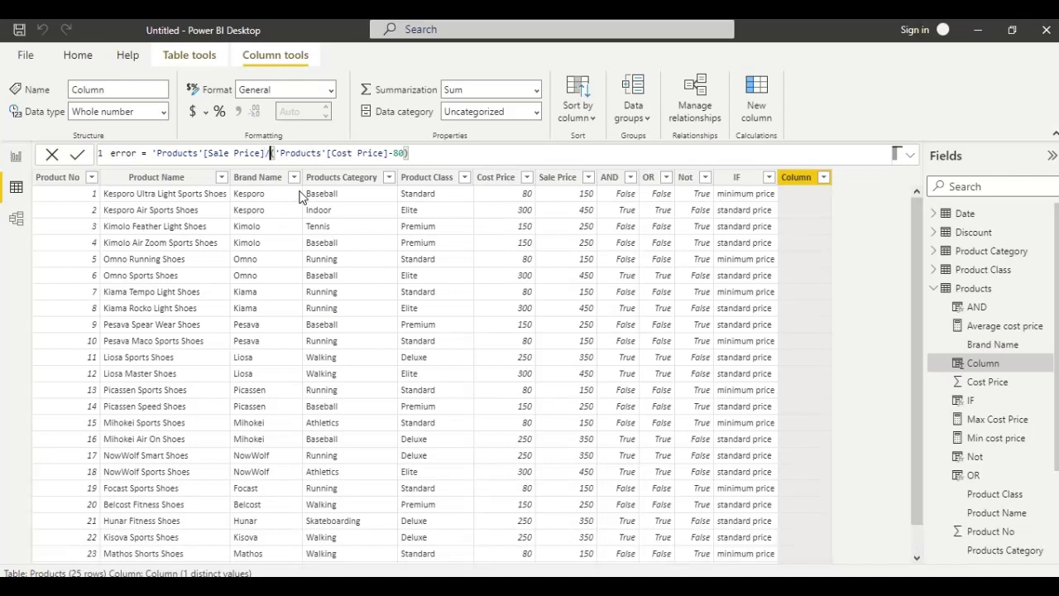
key(Left)
click(480, 98)
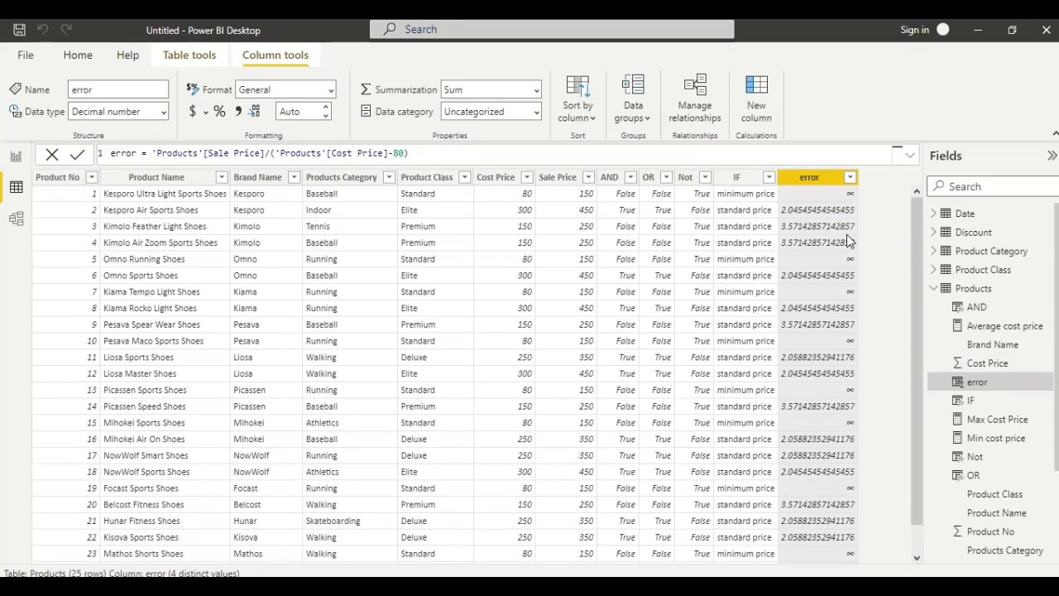
Add a new calculated column to the Products table, name it If error, and begin its expression with the IFERROR function.
right_click(820, 180)
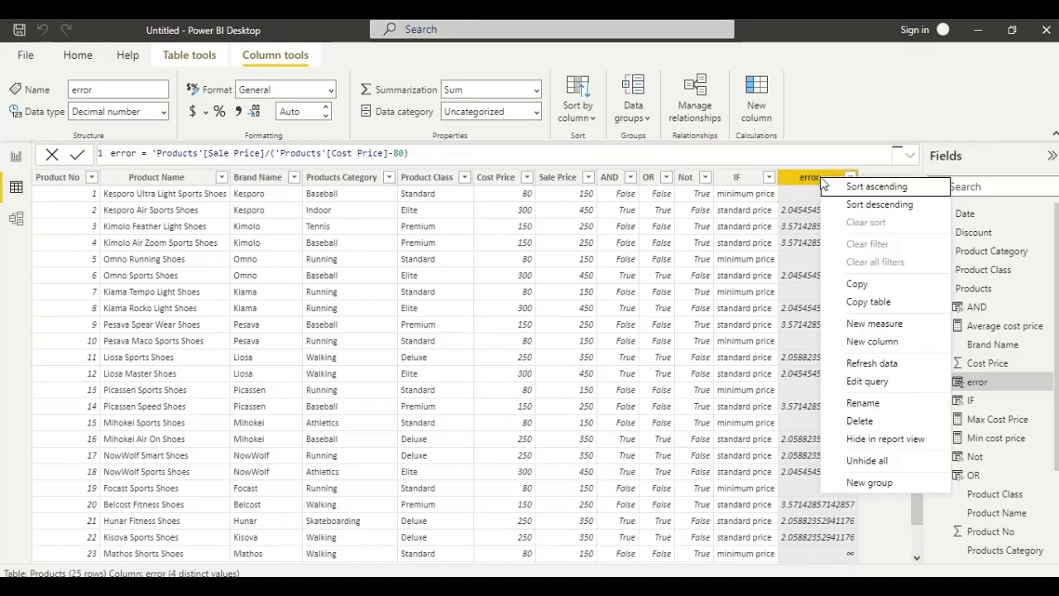
click(874, 342)
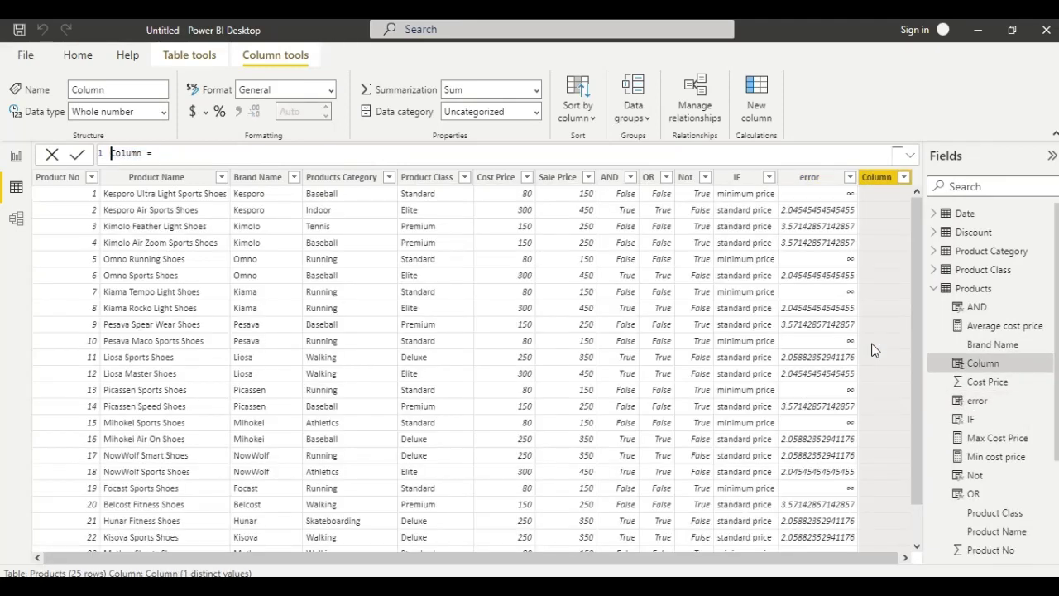
key(ctrl+a)
key(BackSpace)
text(IF)
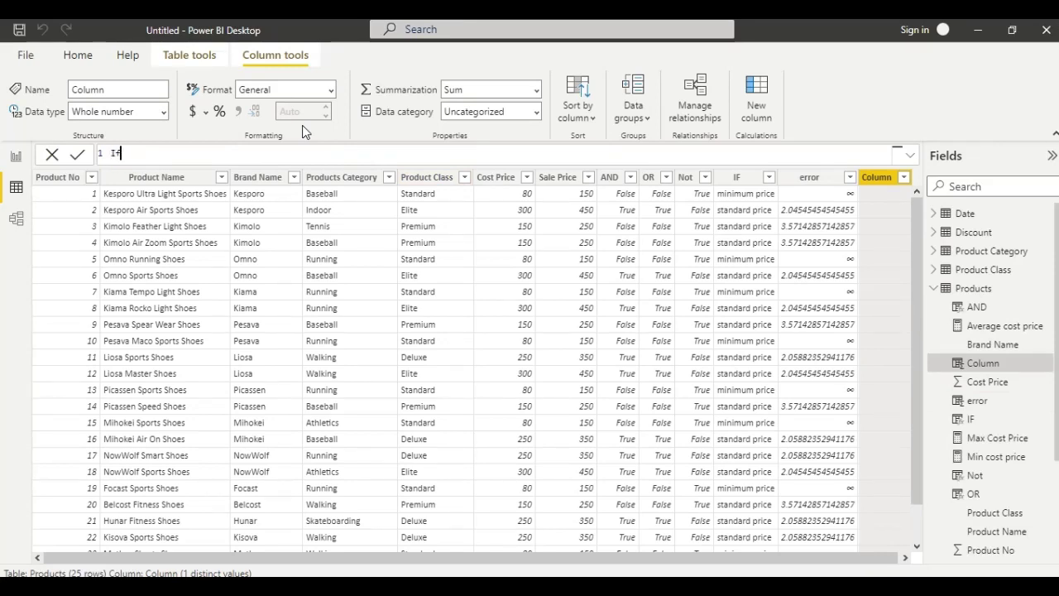
text( error = if)
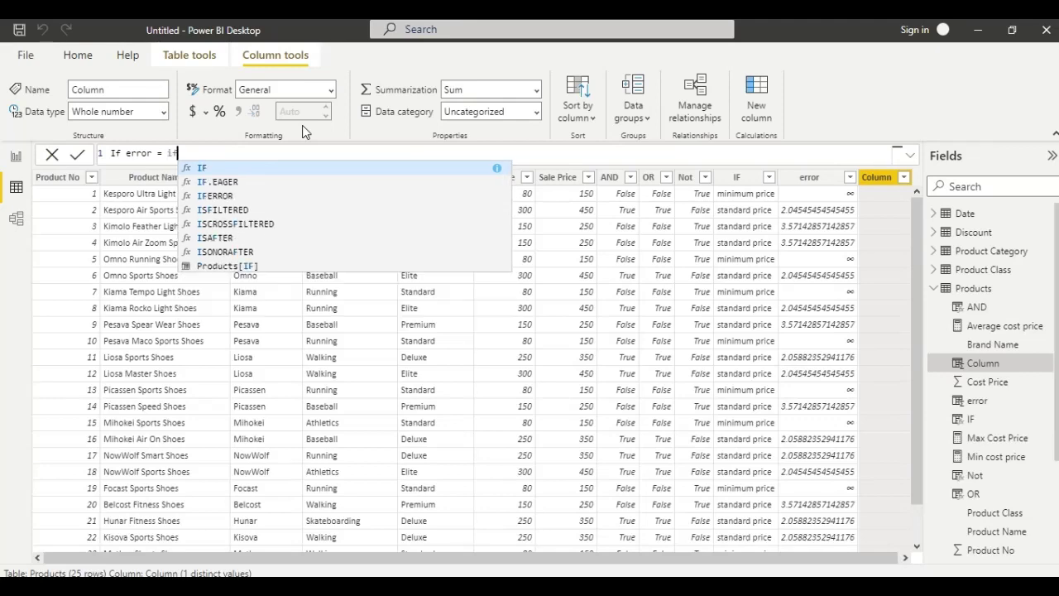
key(Down)
key(Down)
key(Tab)
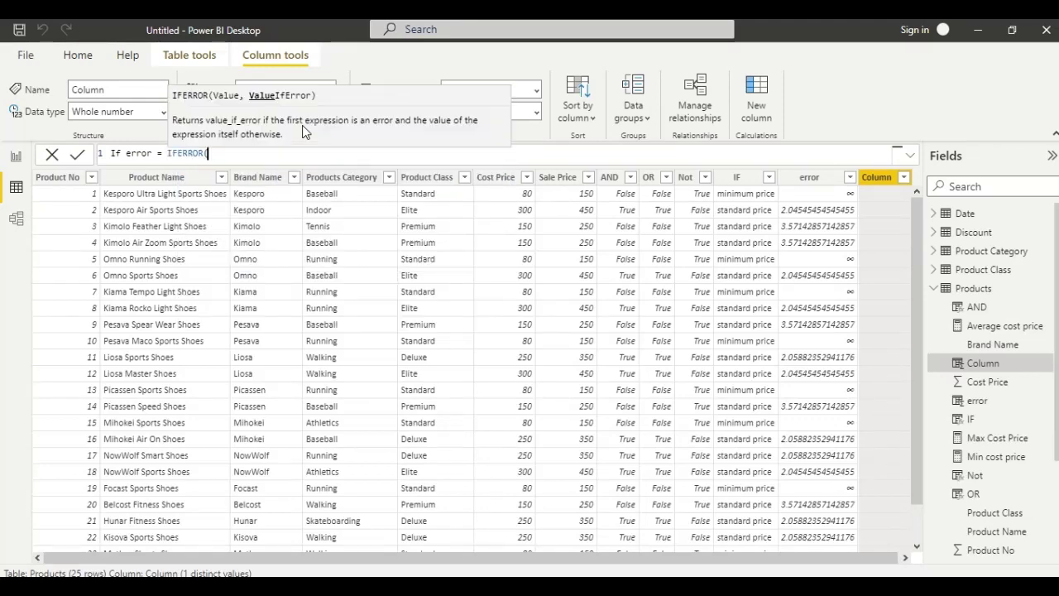
Set the IFERROR function's value to 'Products'[error] and its error result to 0, and commit the formula.
text(')
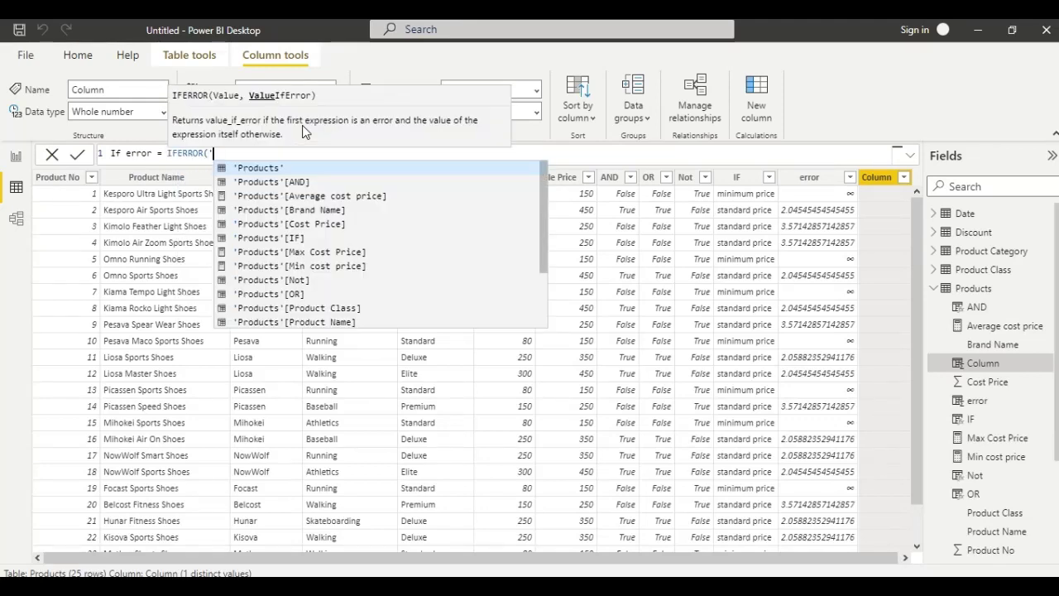
text(p)
key(Down)
key(Down)
key(Down)
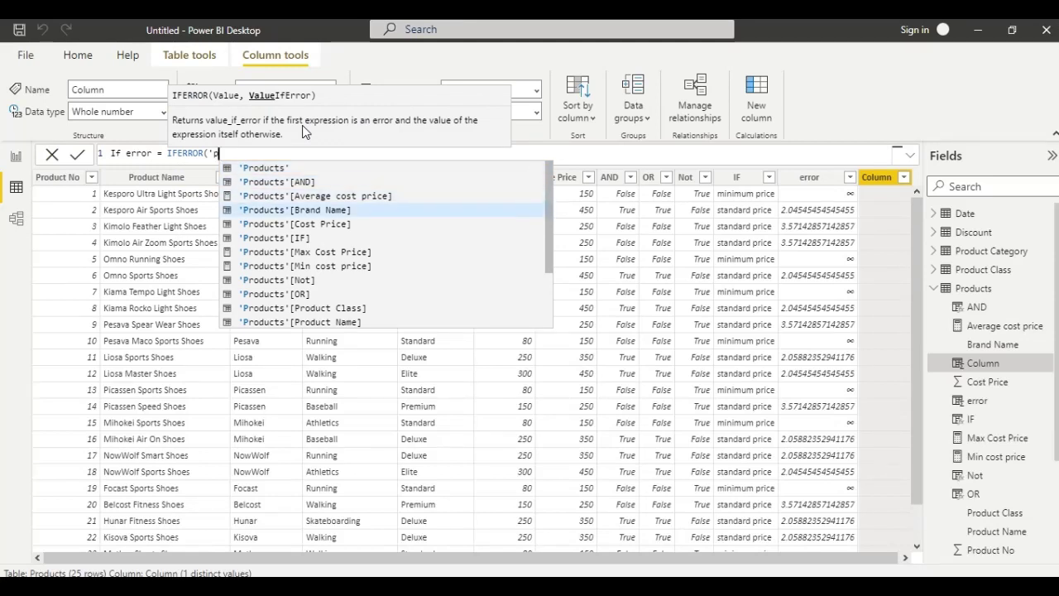
key(Down)
key(Down)
key(Down)
key(Down)
key(Down)
key(Down)
key(Down)
key(Down)
key(Down)
key(Down)
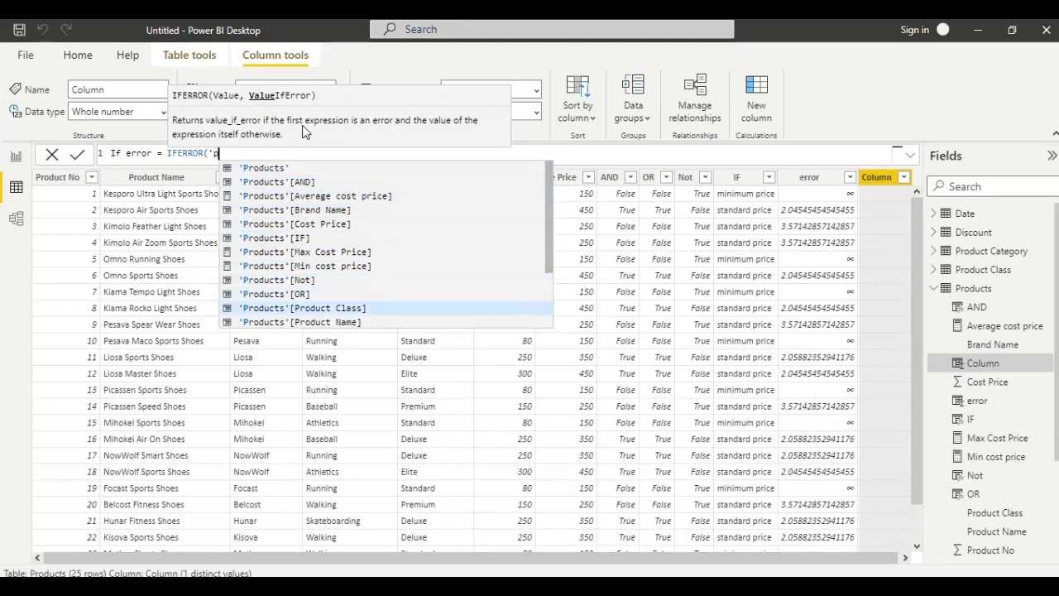
key(Down)
key(Down)
key(Down)
key(Down)
key(Down)
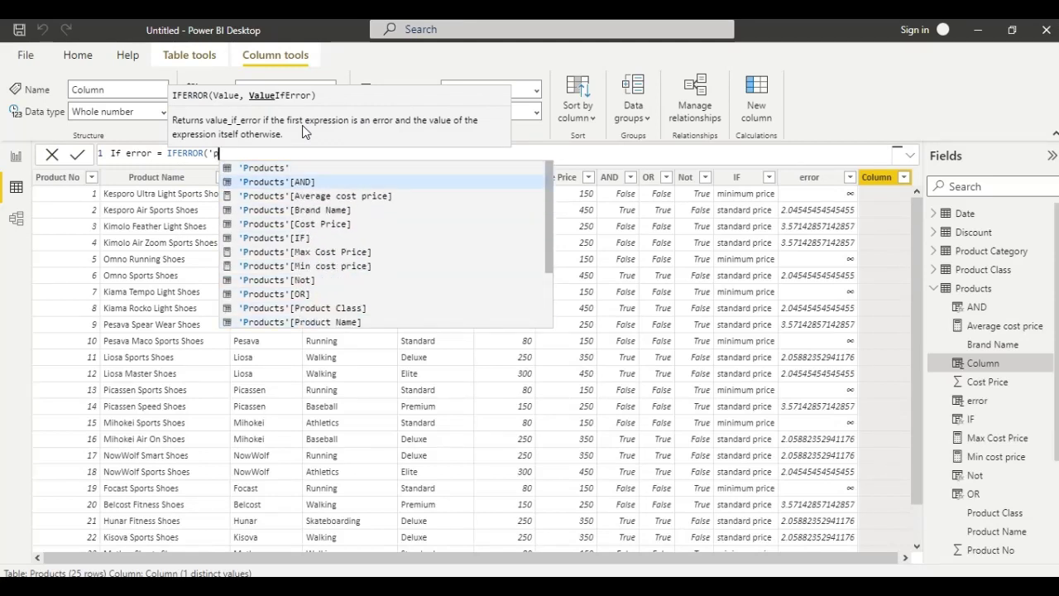
key(Up)
key(Up)
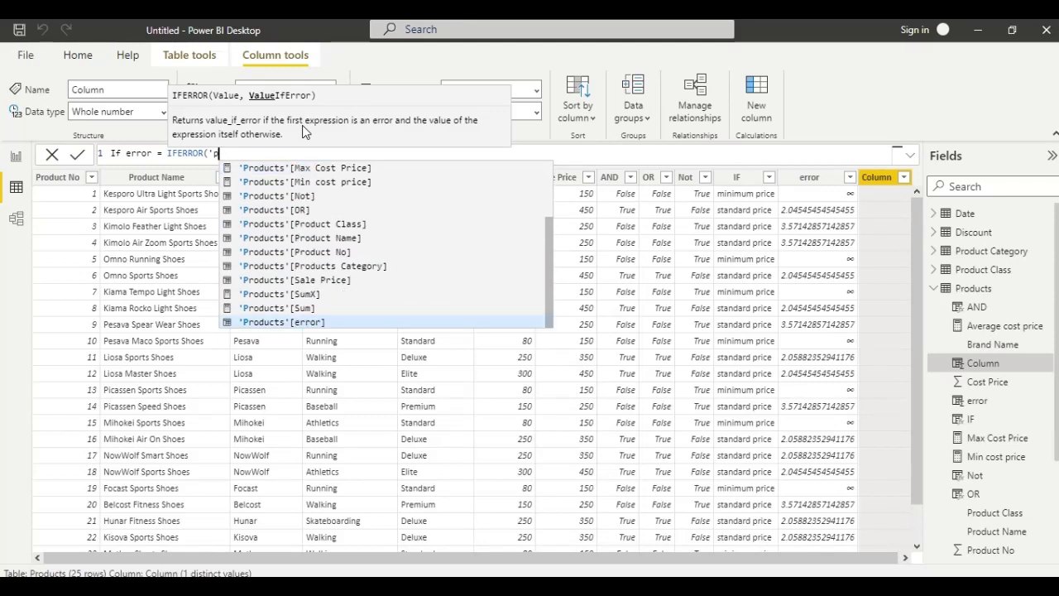
key(Tab)
text(,)
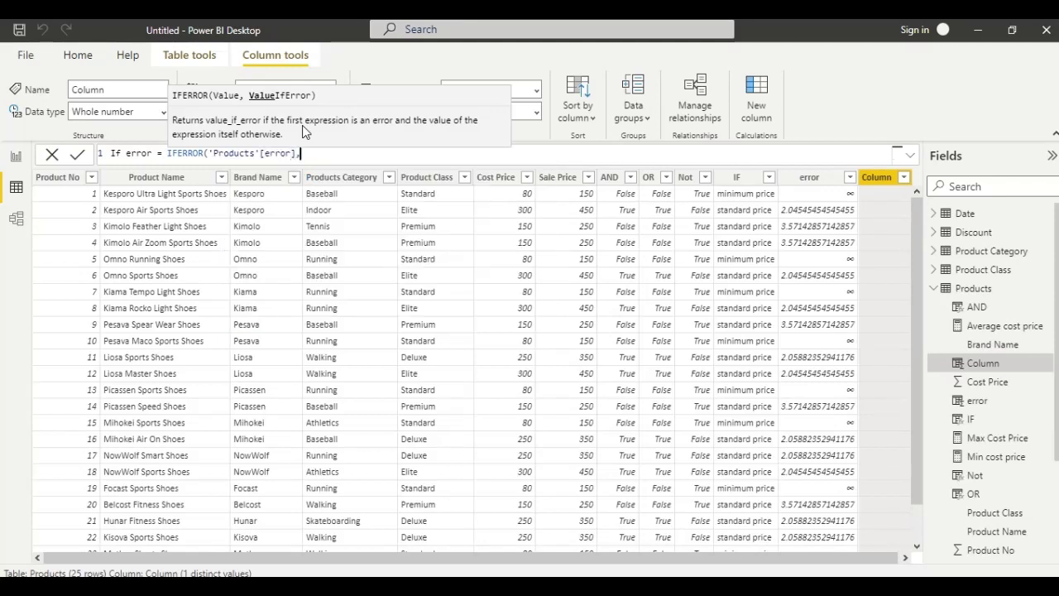
text(0))
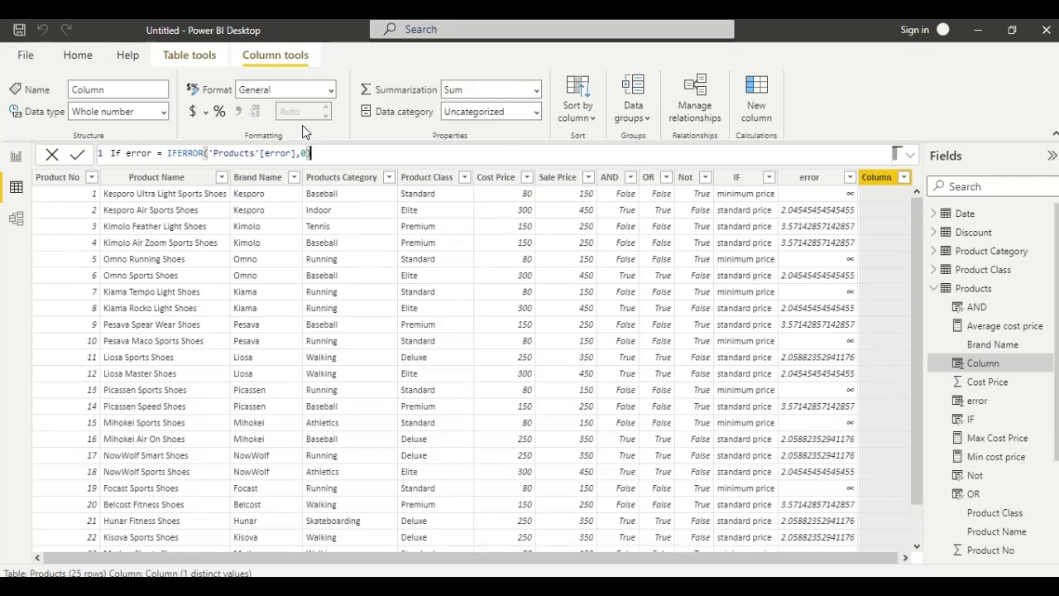
key(Return)
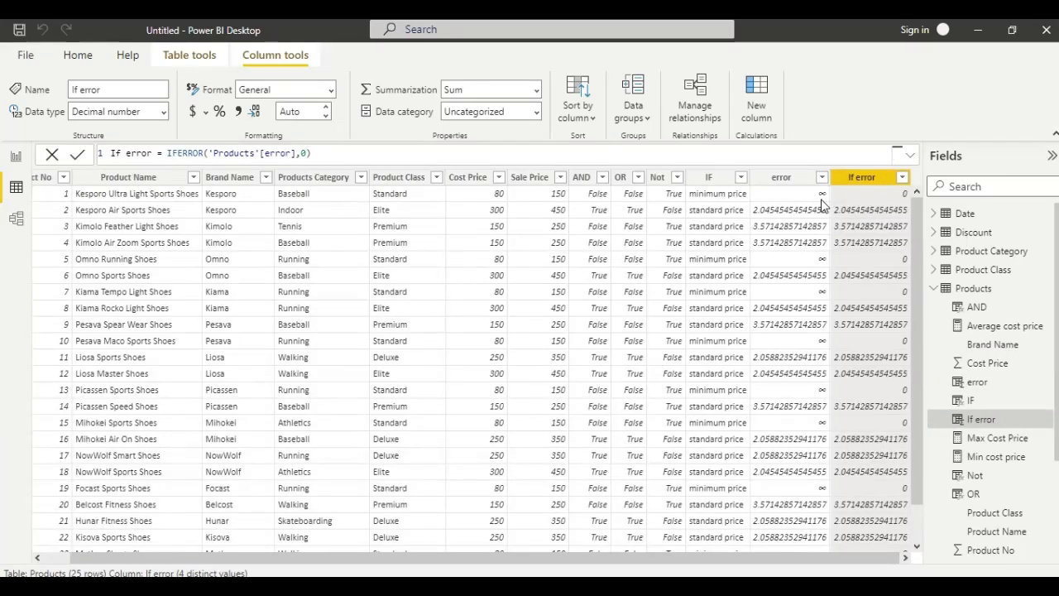
Examine the error column's formula and available data types, and compare it with the If error column.
click(786, 178)
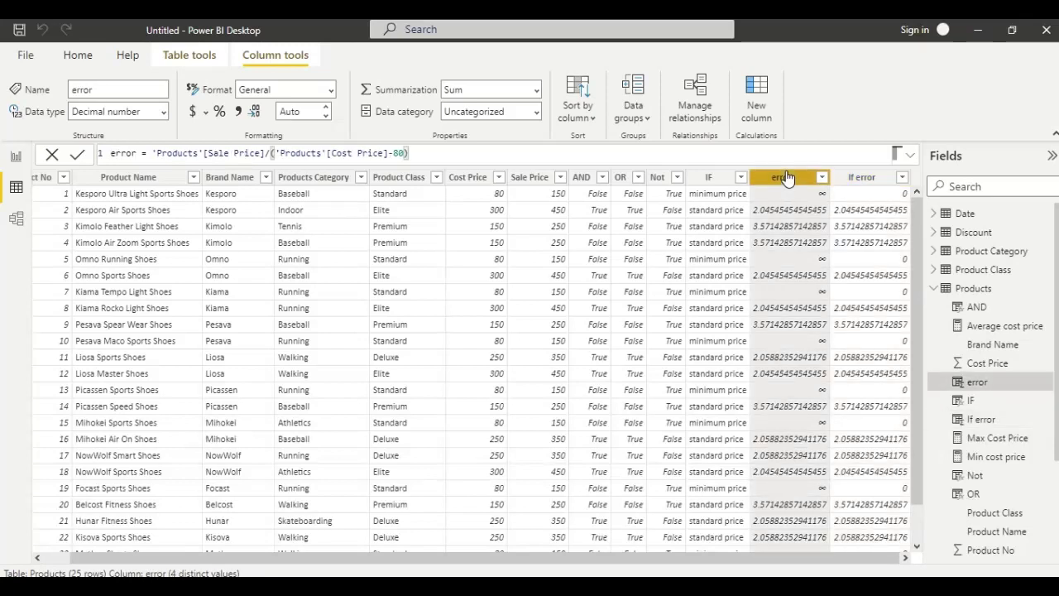
click(164, 112)
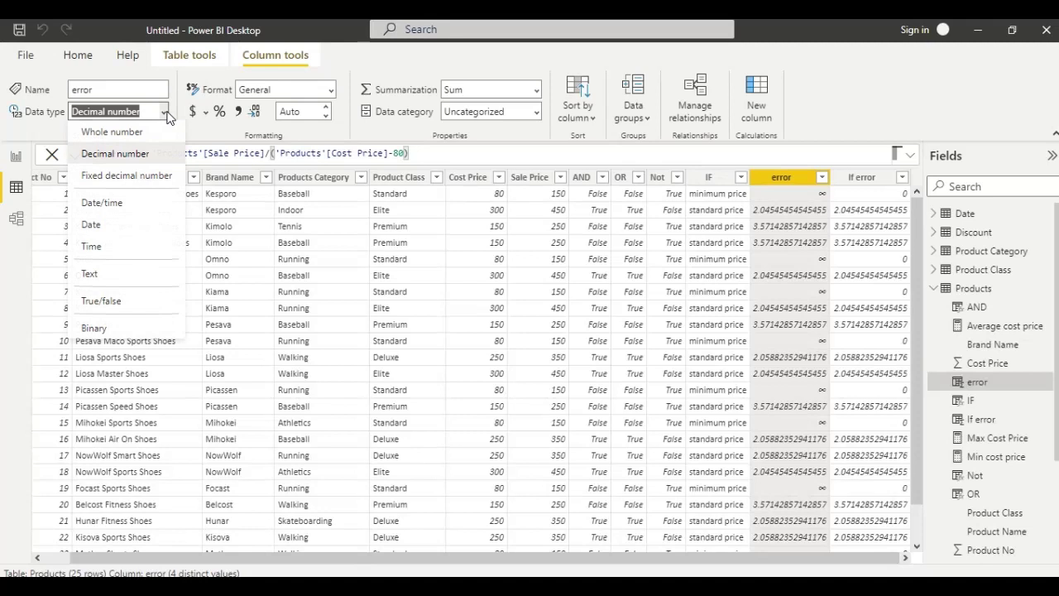
click(323, 131)
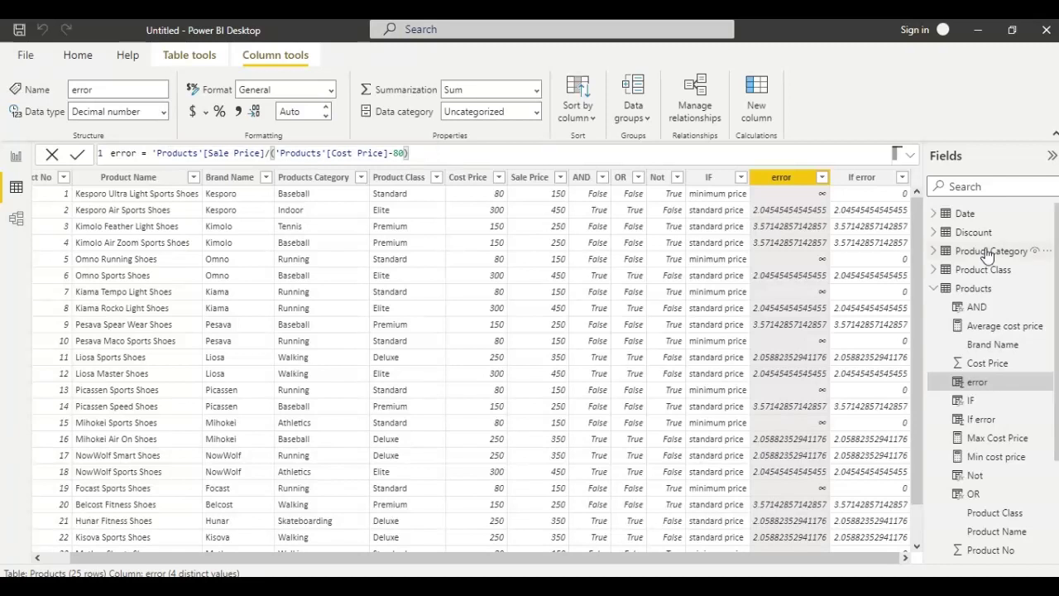
click(855, 180)
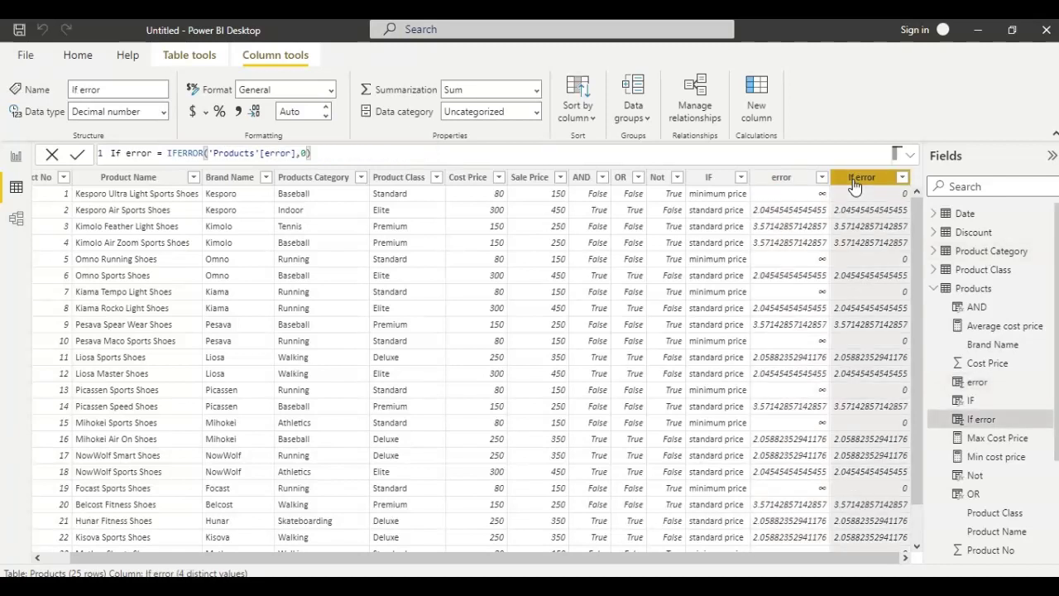